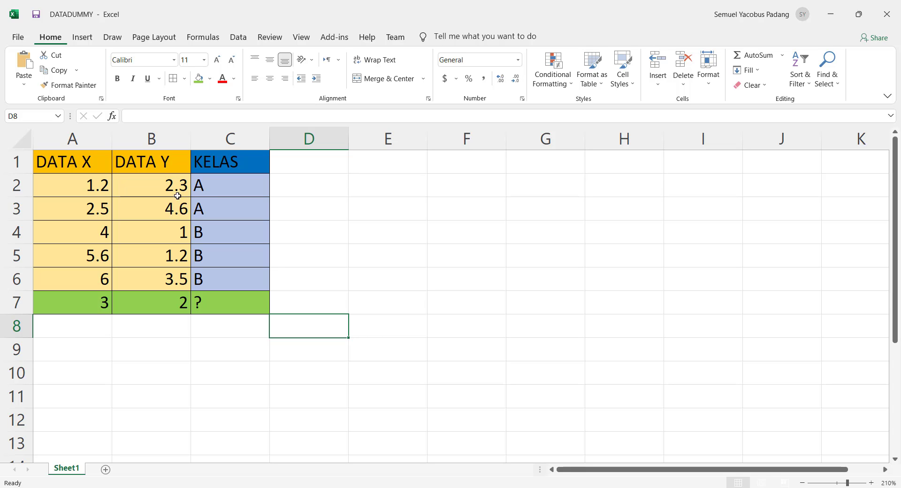
Examine the classified data rows 2 to 6 and the unclassified row 7 in the sheet
drag(76, 186, 215, 277)
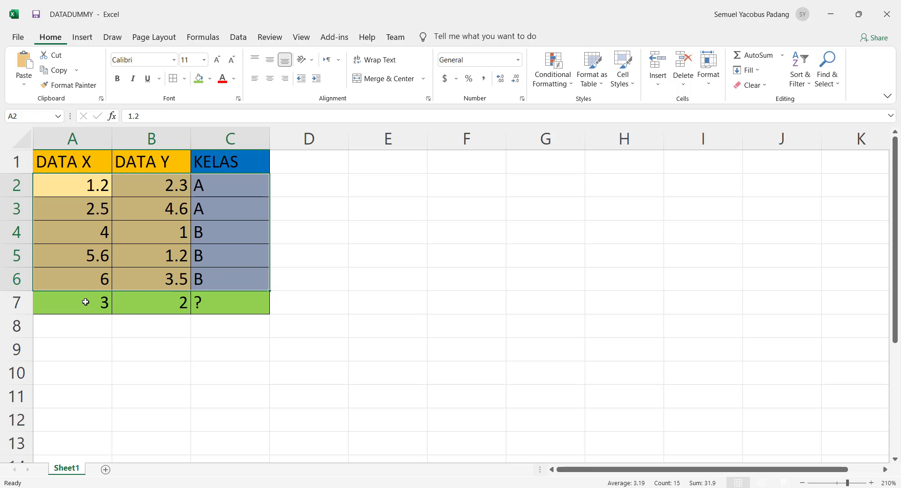
drag(83, 304, 210, 308)
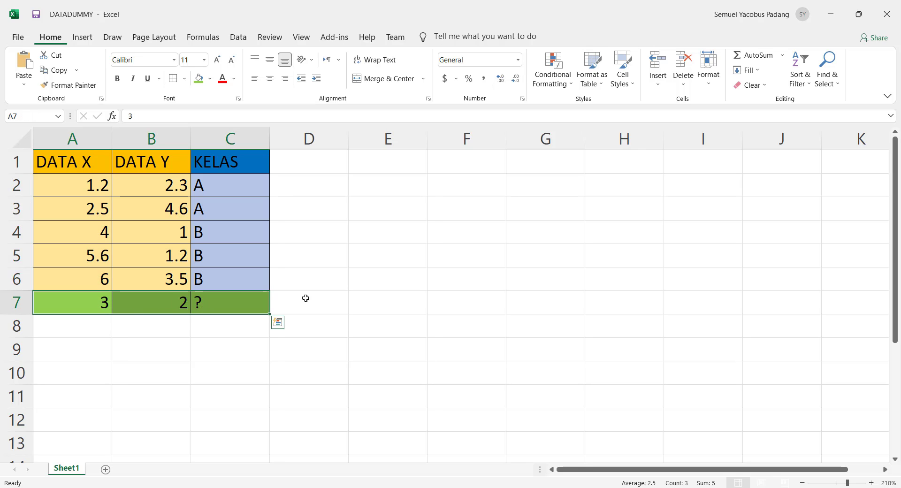
click(317, 299)
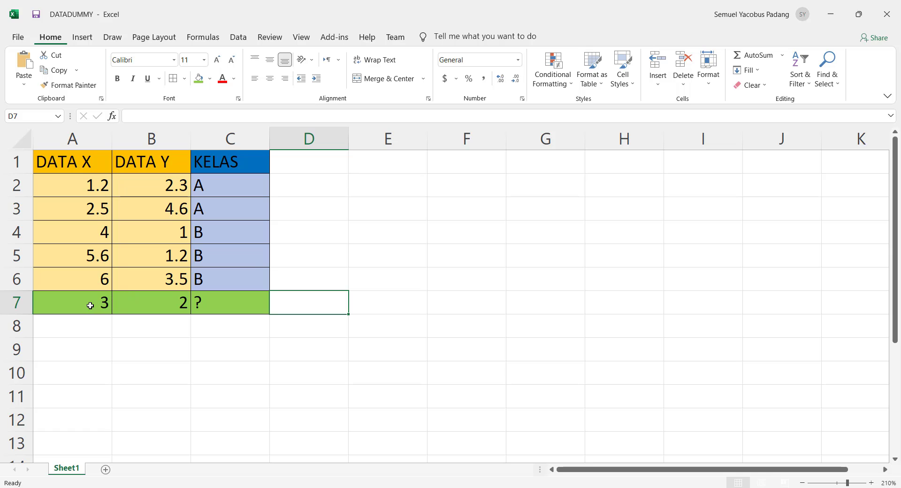
click(89, 164)
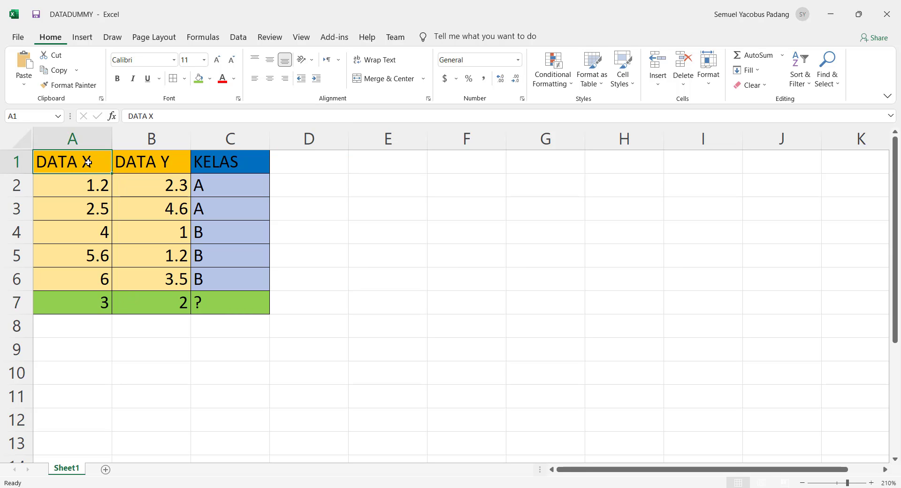
click(102, 303)
click(149, 162)
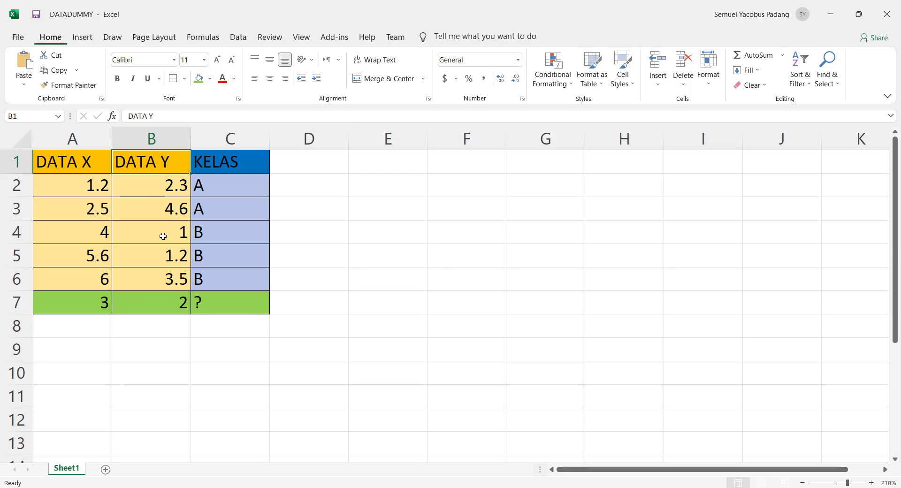
click(171, 302)
click(228, 304)
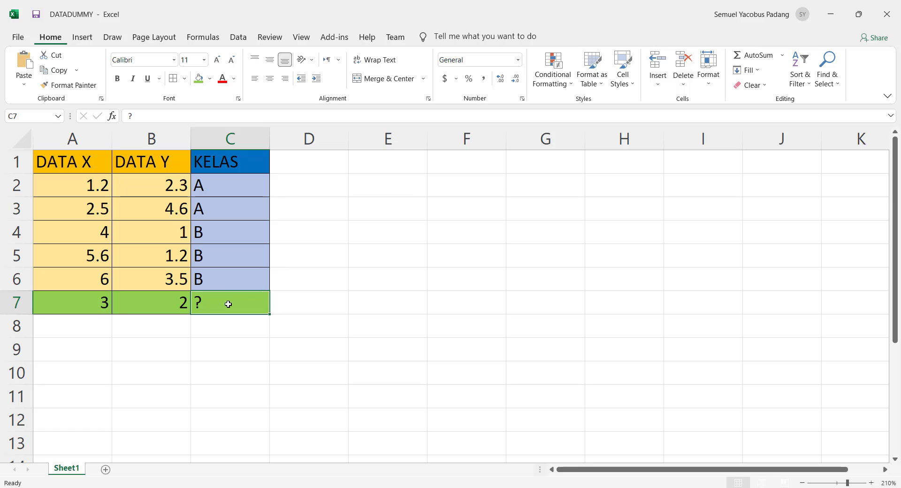
click(218, 280)
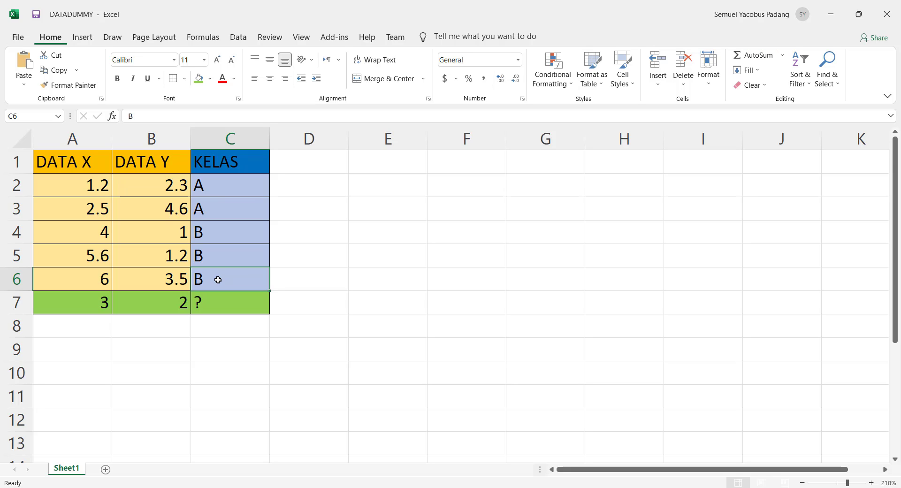
click(218, 261)
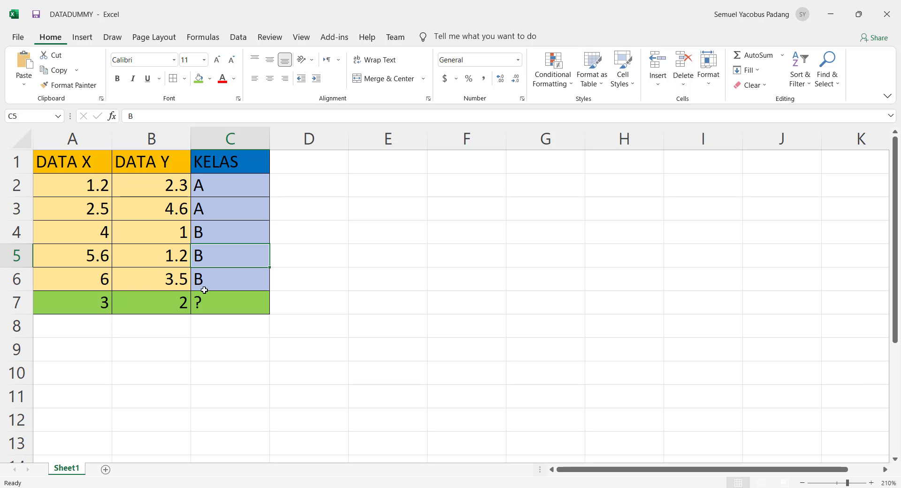
click(227, 284)
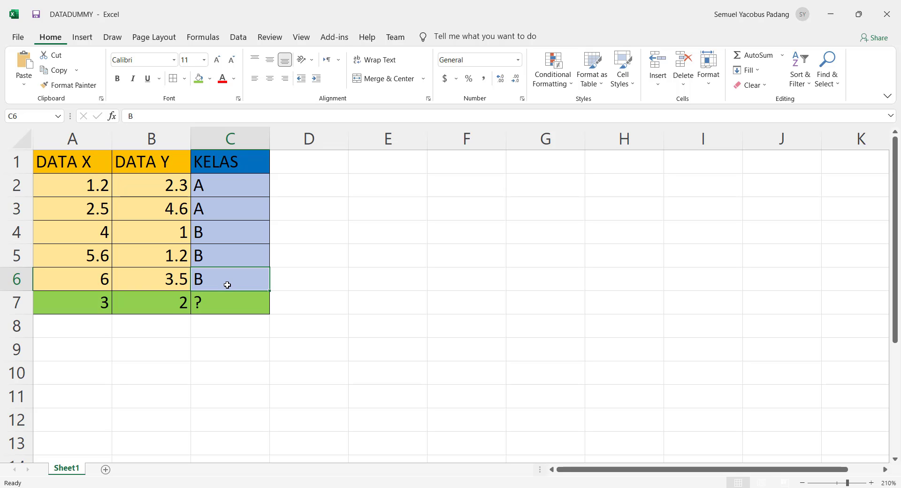
Look briefly at RapidMiner Studio, return to Excel and review the DATA X, DATA Y and KELAS cells of row 7
click(322, 487)
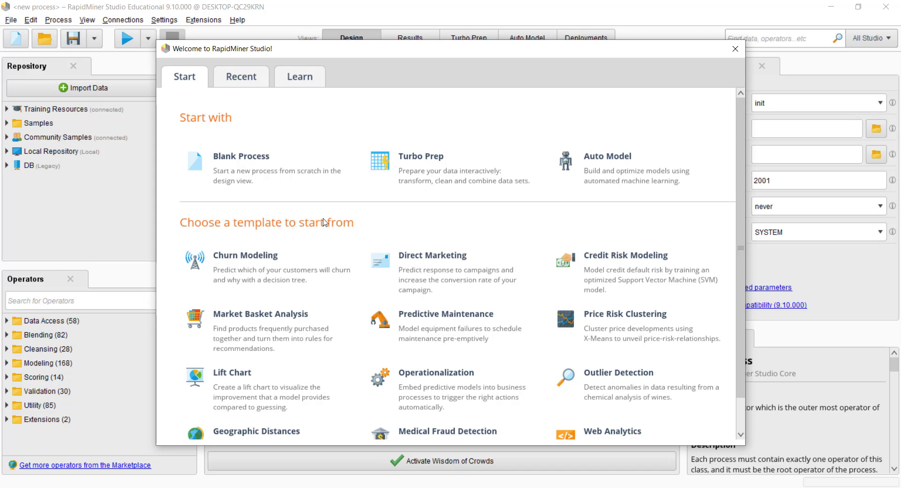
click(306, 487)
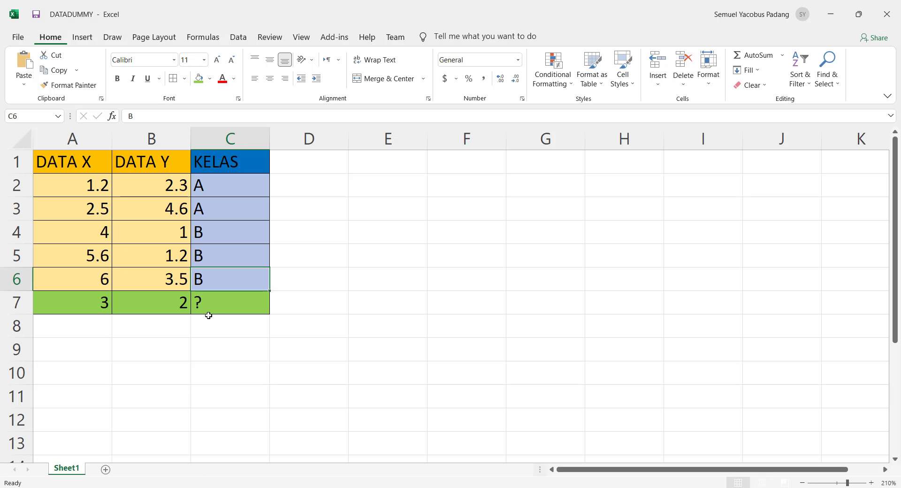
click(207, 306)
click(153, 307)
click(84, 308)
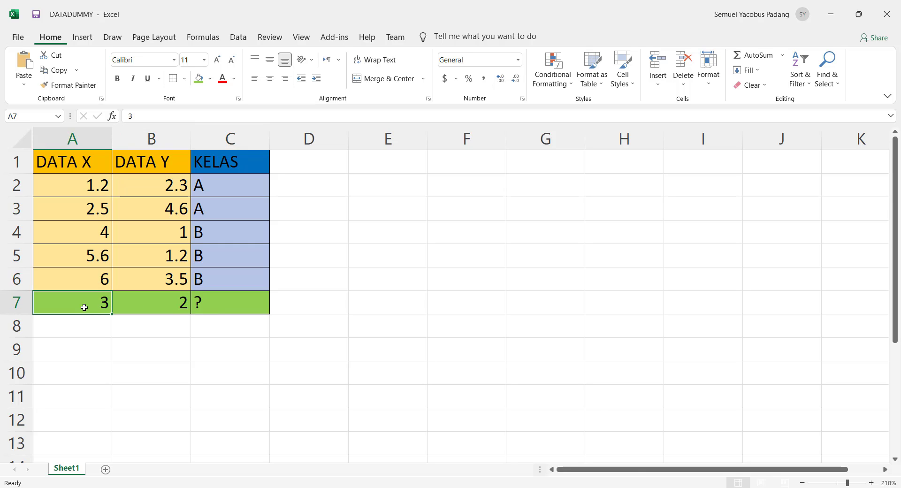
click(153, 306)
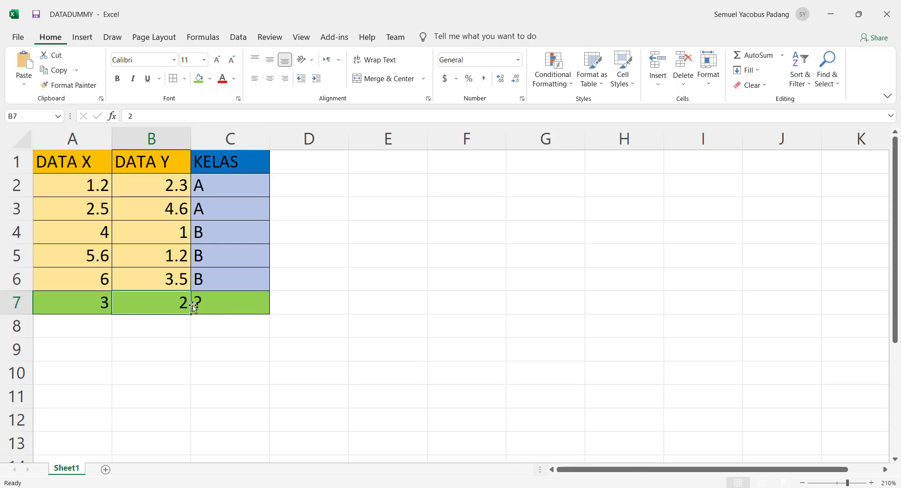
click(215, 305)
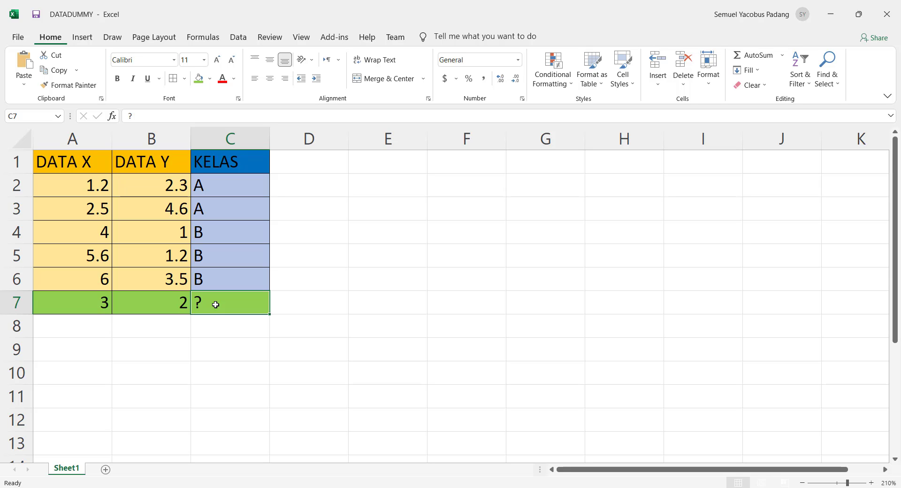
click(160, 304)
click(93, 301)
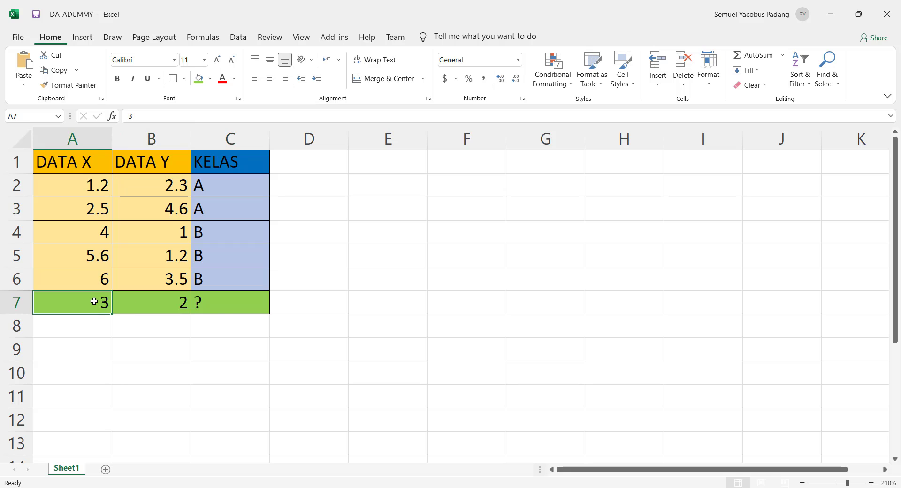
Fill the KELAS cell C7 with red and replace its question mark with A
click(225, 305)
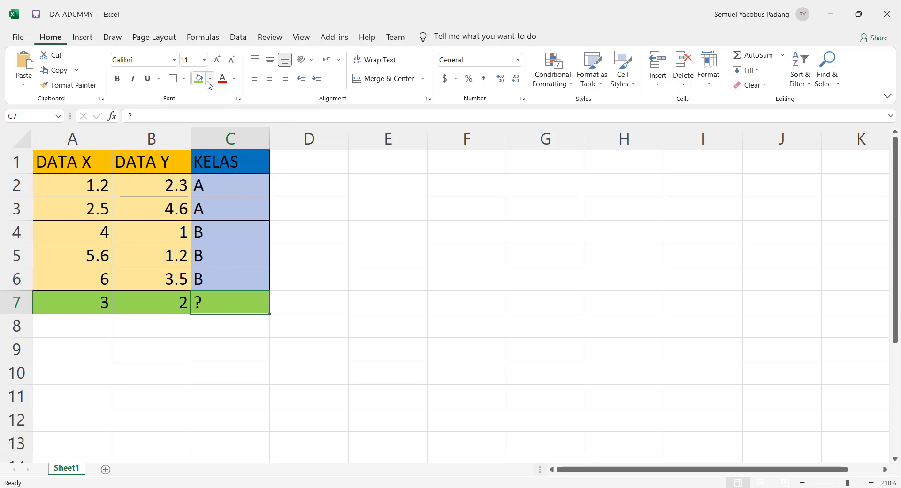
click(210, 78)
click(209, 172)
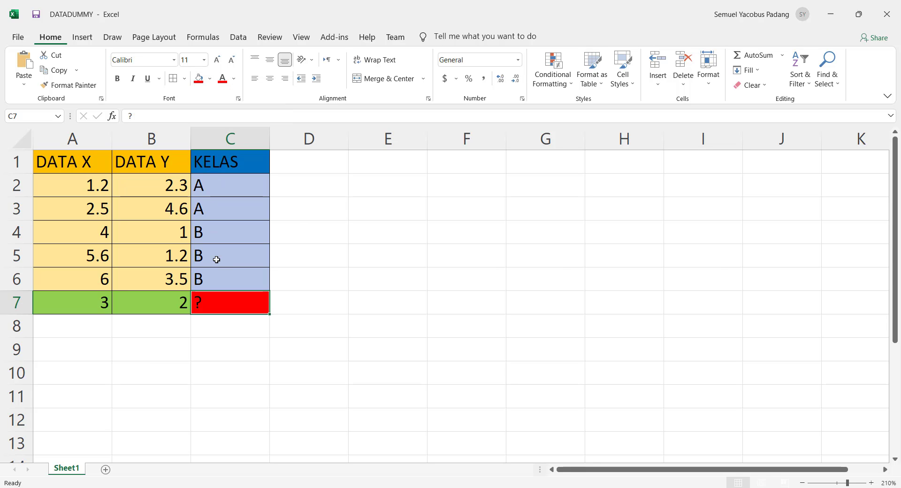
text(A)
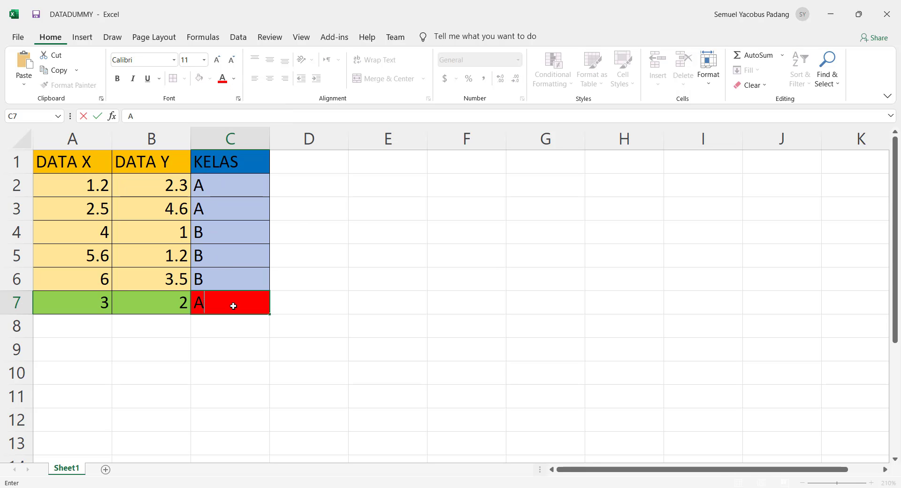
key(Return)
key(Up)
key(Up)
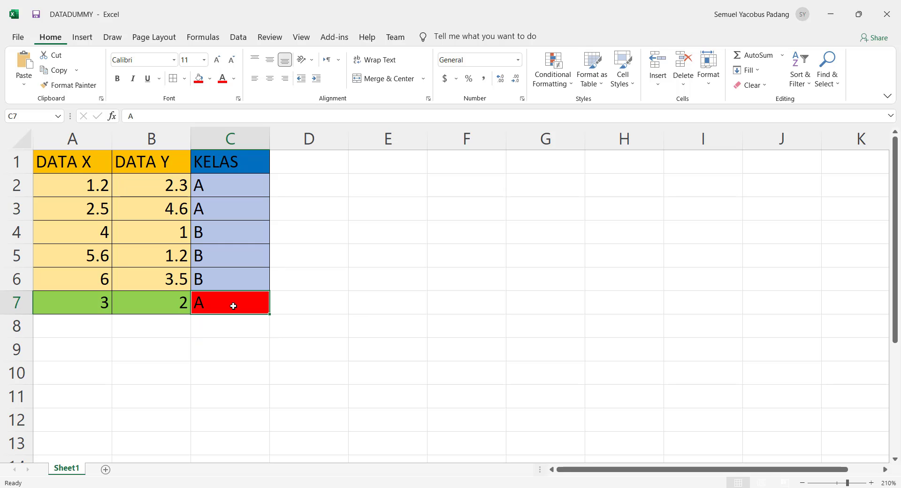
key(Left)
key(Left)
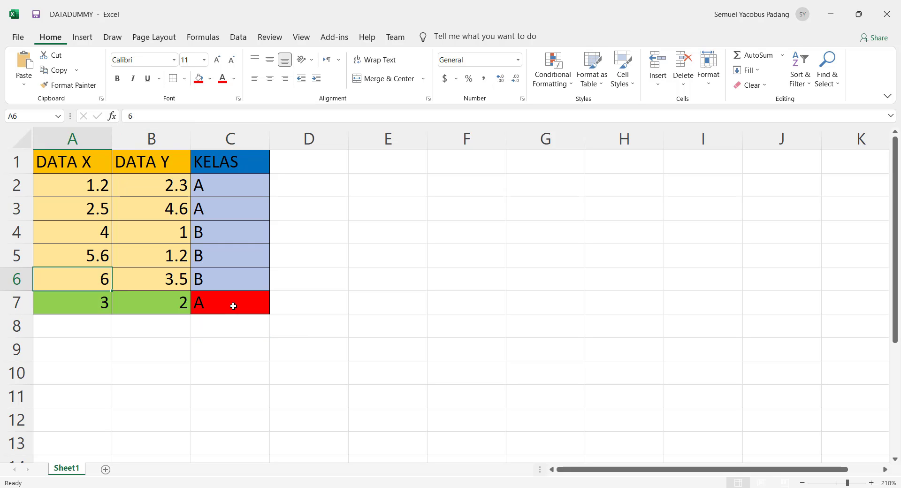
key(Right)
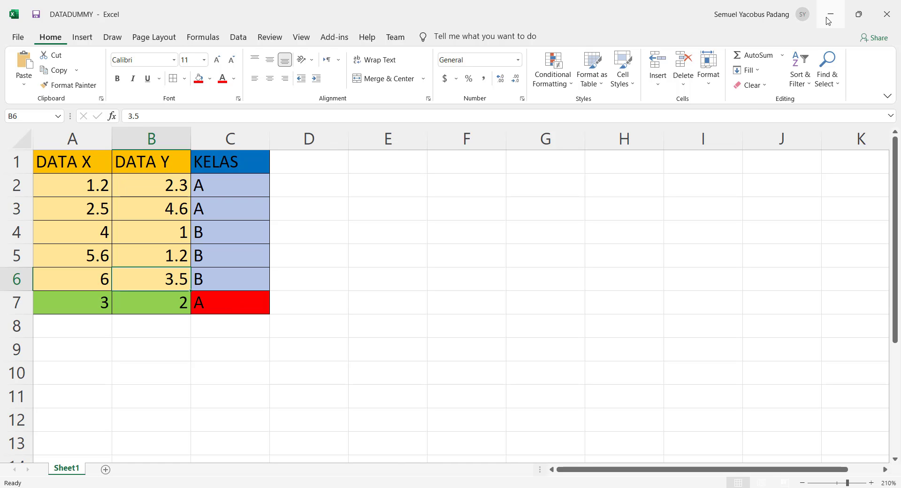
Switch to RapidMiner Studio and start a blank process from the welcome window
click(828, 19)
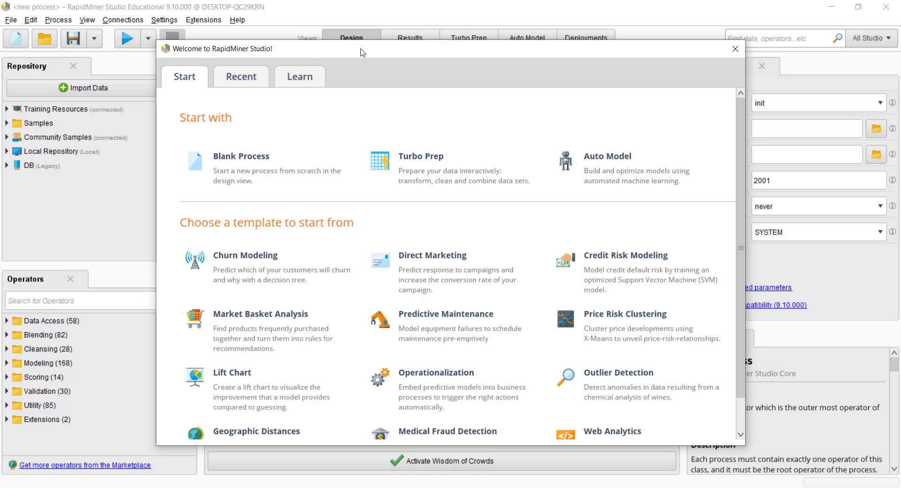
mouse_move(363, 53)
mouse_down()
mouse_move(348, 77)
mouse_move(338, 38)
mouse_move(380, 39)
mouse_move(380, 65)
mouse_move(366, 49)
mouse_up()
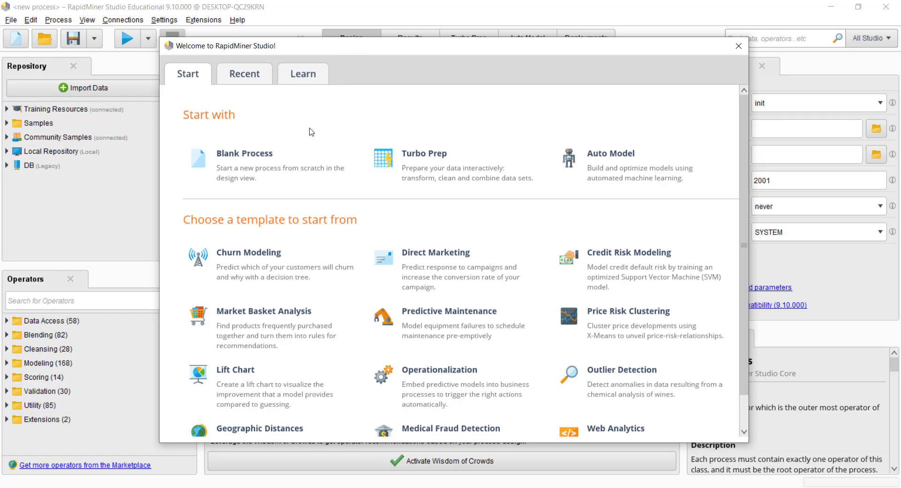
click(257, 161)
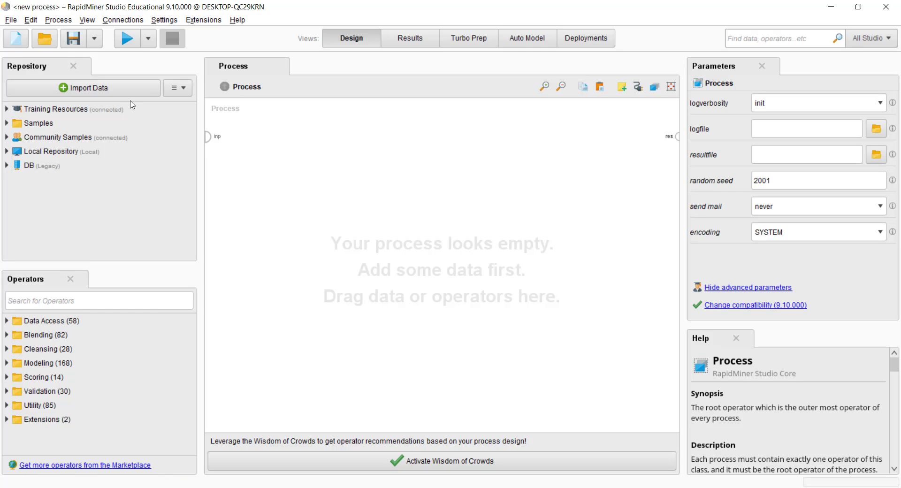
Start a data import from the computer, choose DATADUMMY.xlsx in the Documents folder and proceed to the cell selection
click(117, 88)
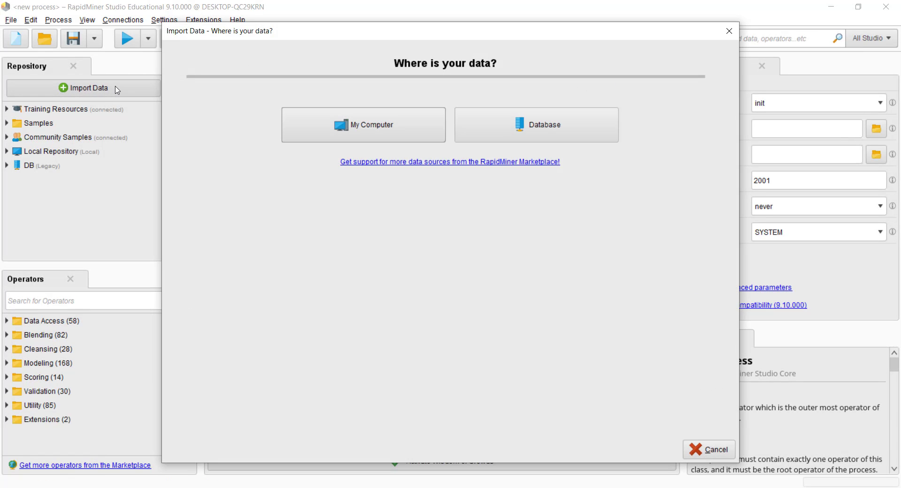
click(356, 118)
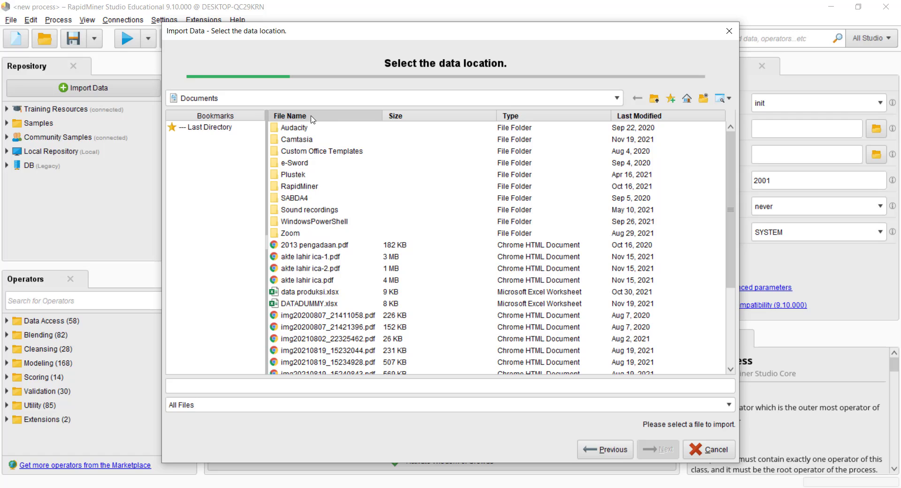
click(230, 101)
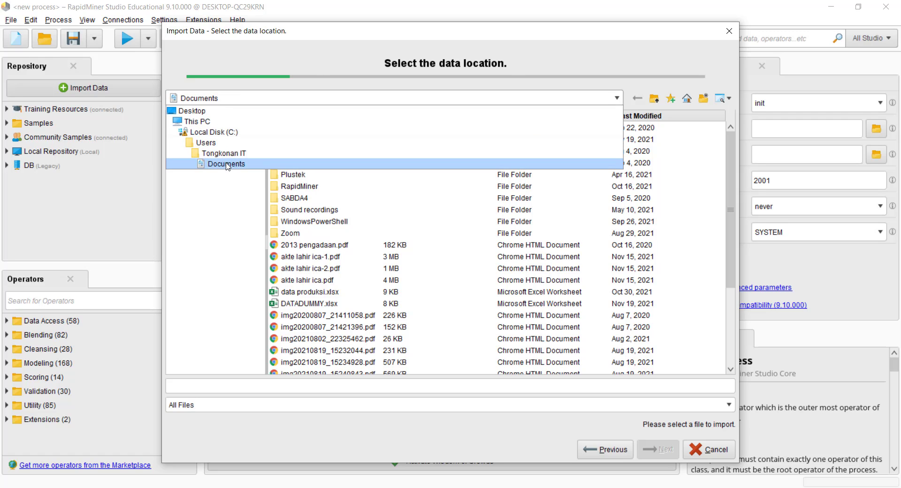
click(260, 169)
click(315, 304)
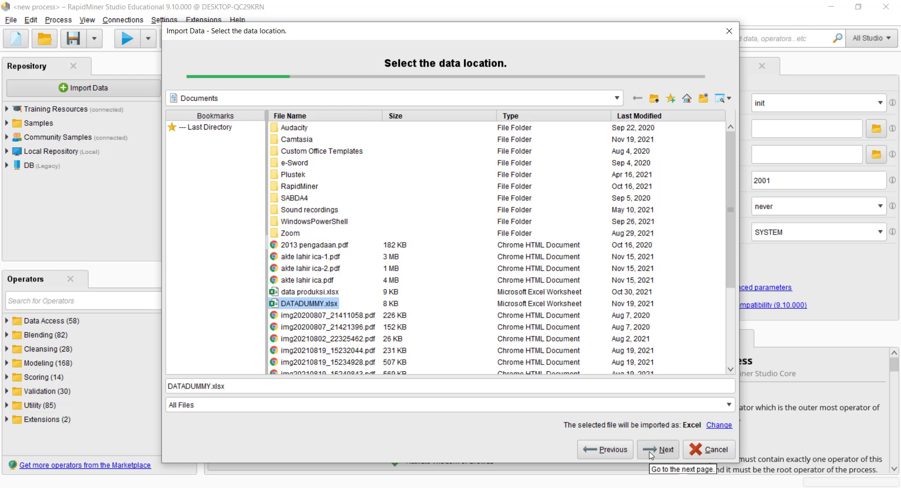
click(229, 487)
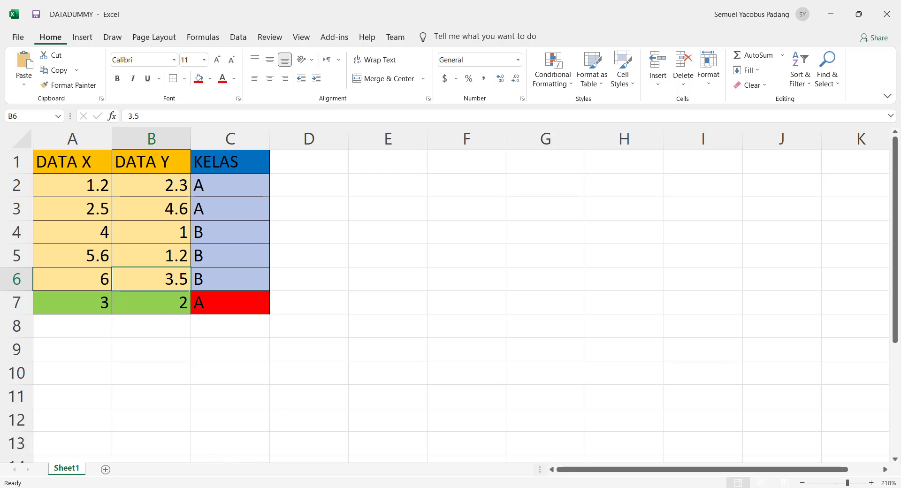
click(205, 487)
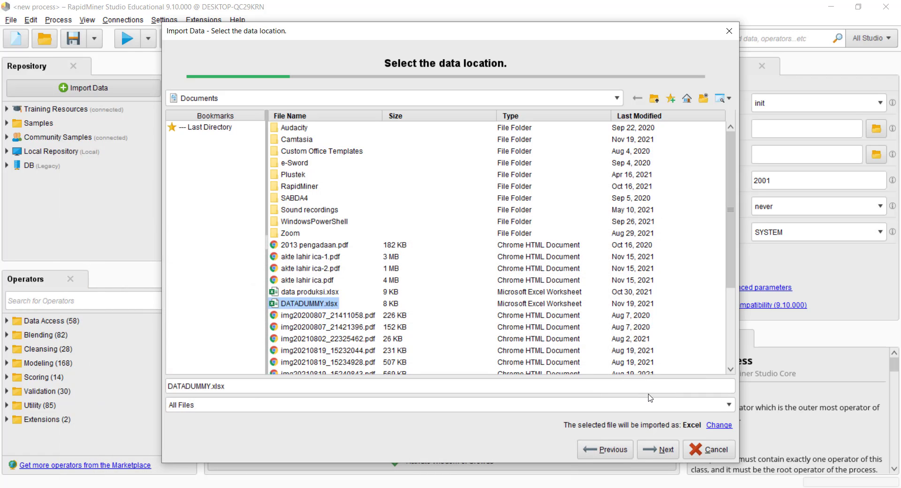
click(656, 449)
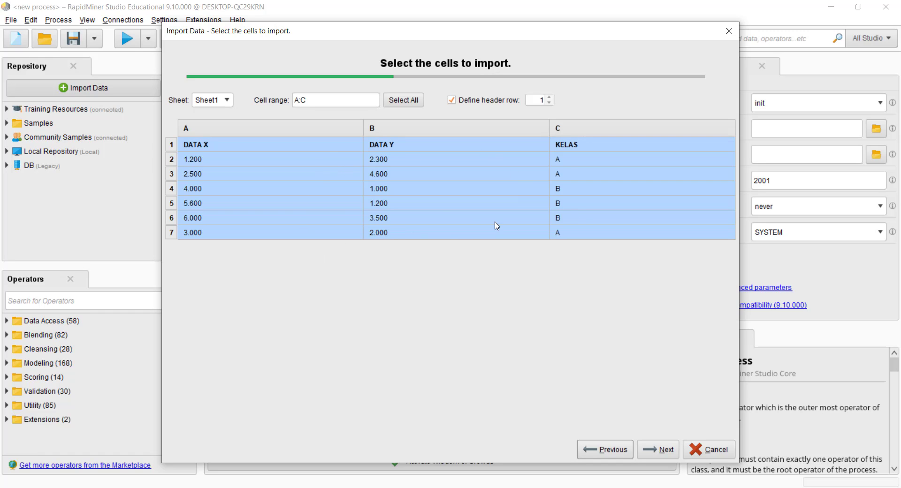
Select the cell range A1:C7 of Sheet1 for import and proceed to the column formatting
click(569, 235)
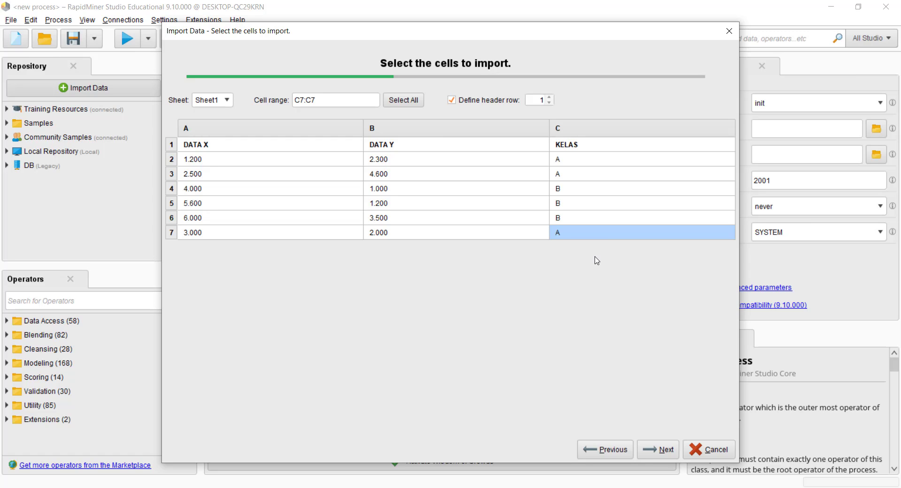
click(577, 220)
click(574, 235)
drag(581, 234, 307, 152)
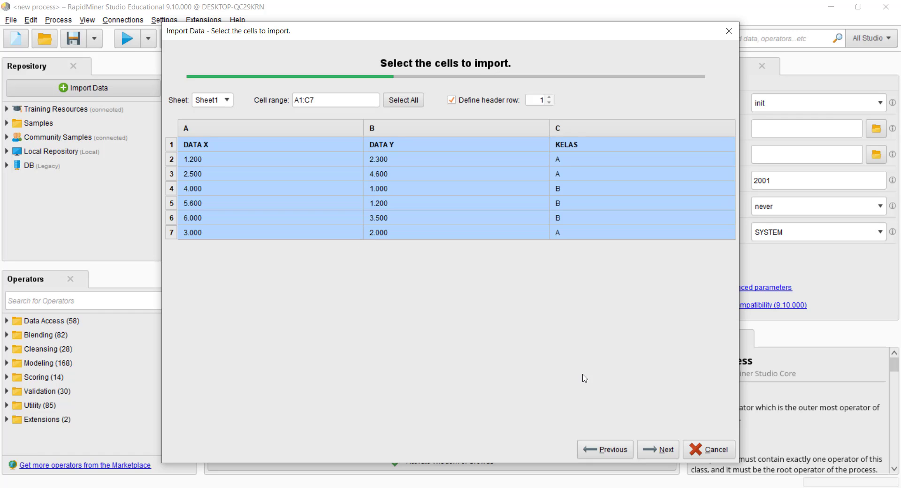
click(653, 451)
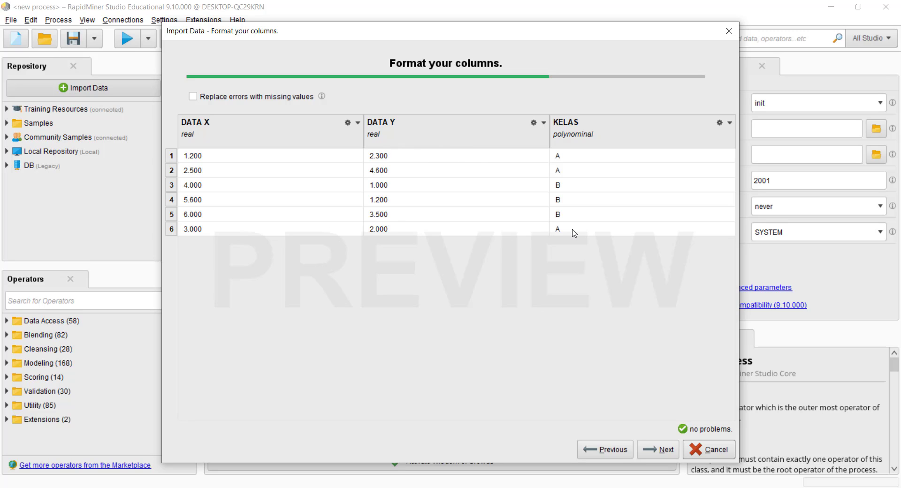
Assign the role Label to the KELAS column and proceed to the storage location
click(730, 123)
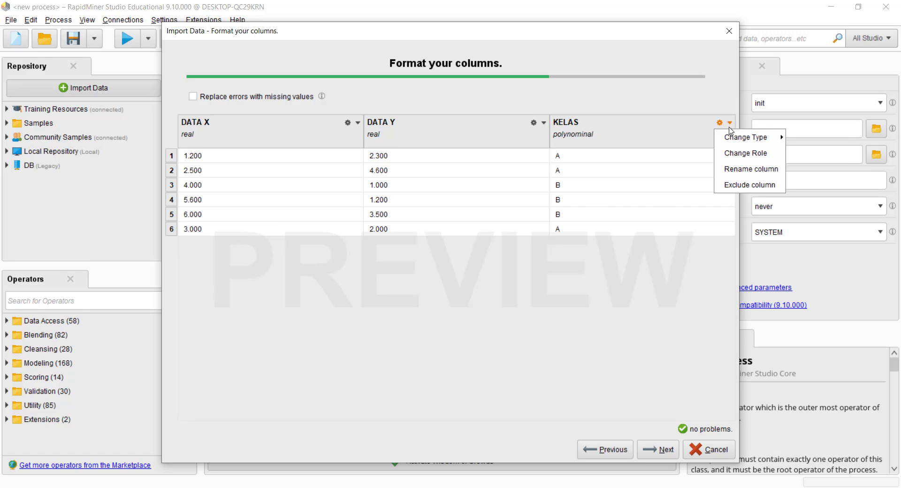
click(731, 153)
text(Label)
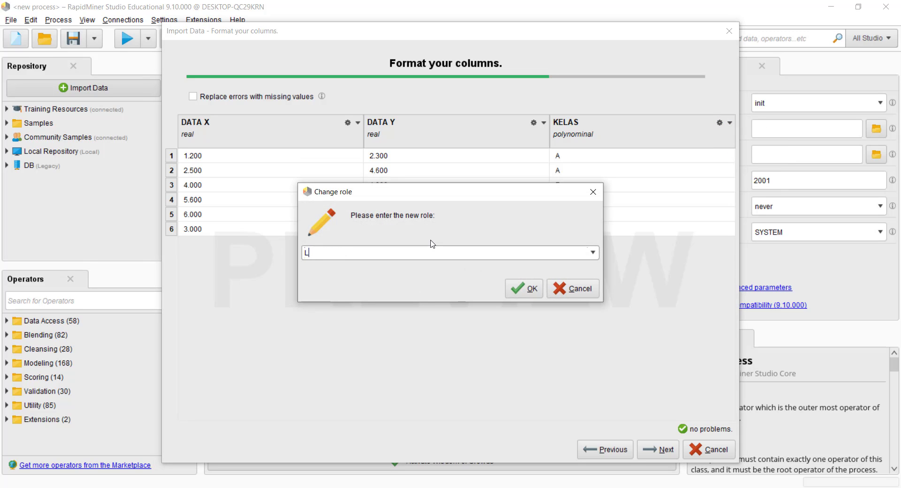
click(514, 291)
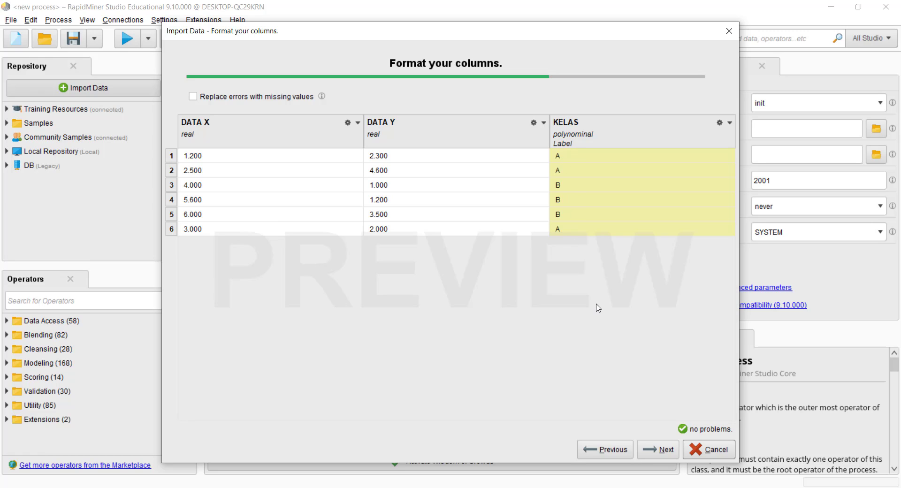
click(664, 451)
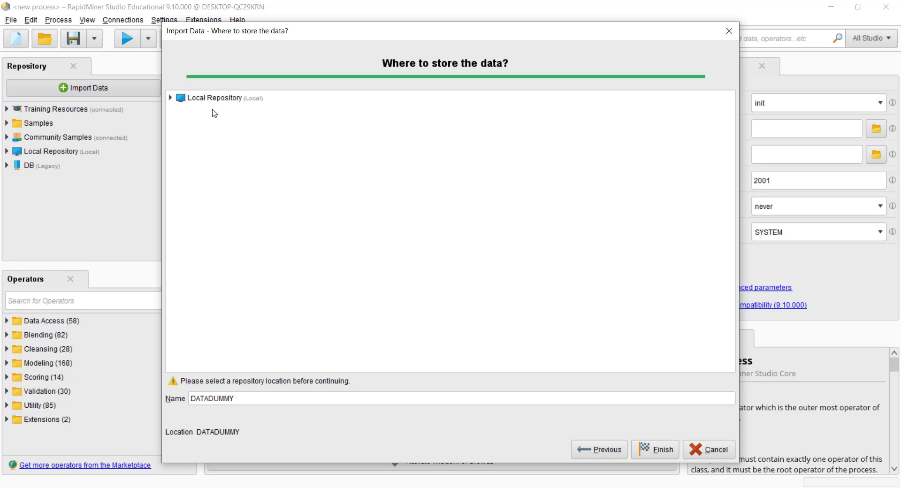
Store the imported data in the Local Repository as DATADUMMY, overwriting the existing entry of that name
click(174, 99)
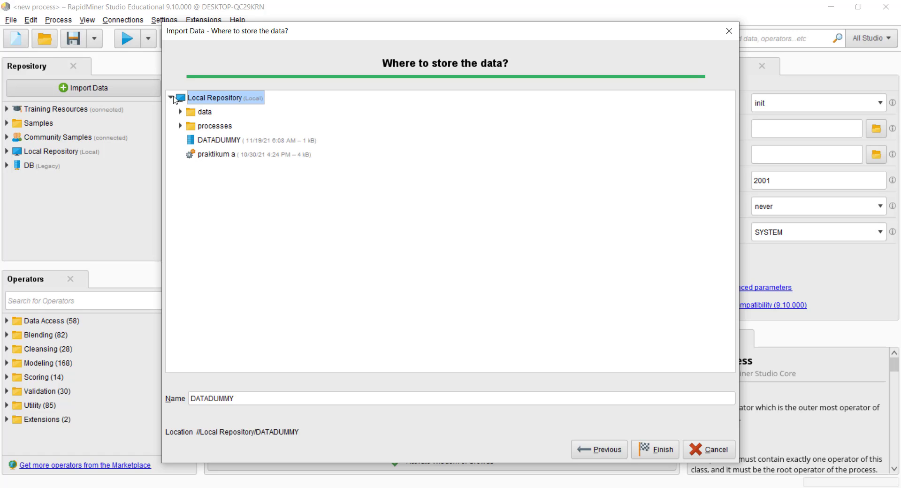
click(223, 140)
click(656, 451)
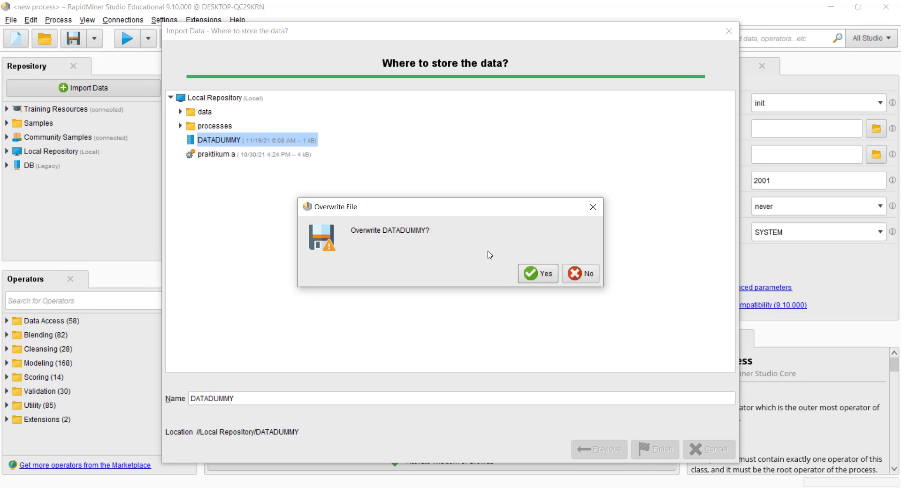
click(535, 275)
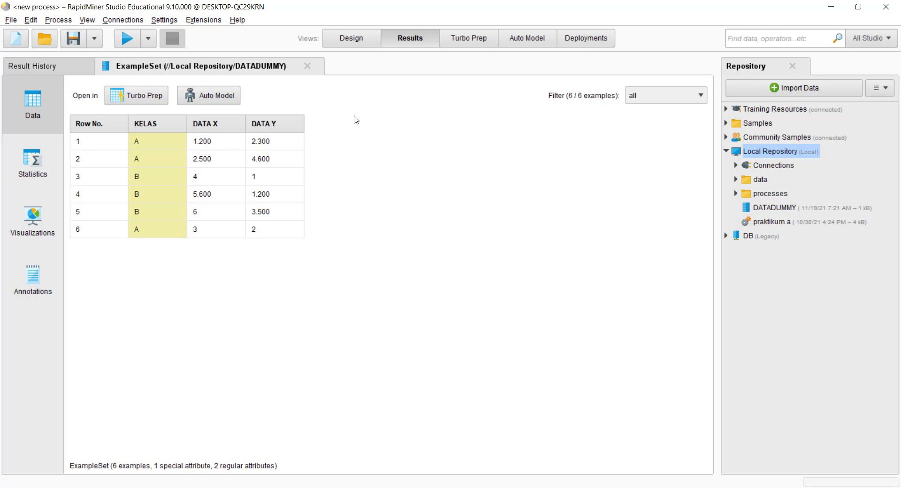
Return to the process design and add the DATADUMMY data set from the Local Repository to the empty process
click(345, 41)
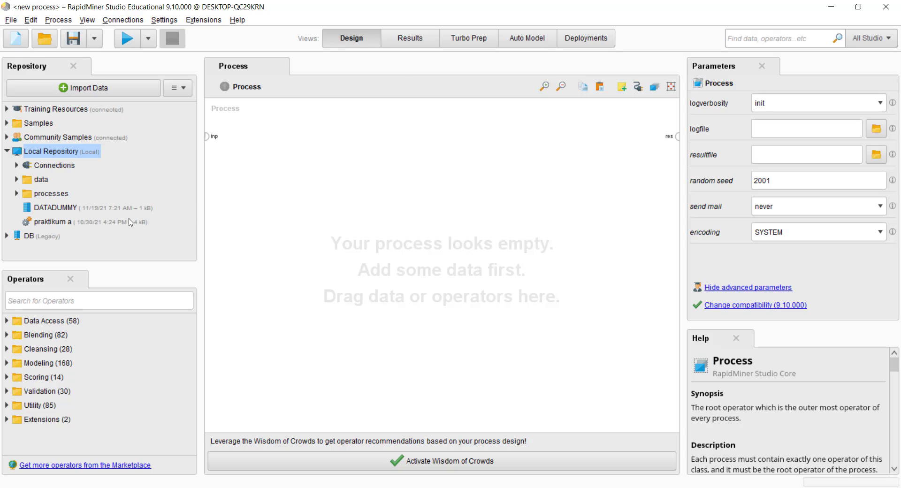
click(52, 209)
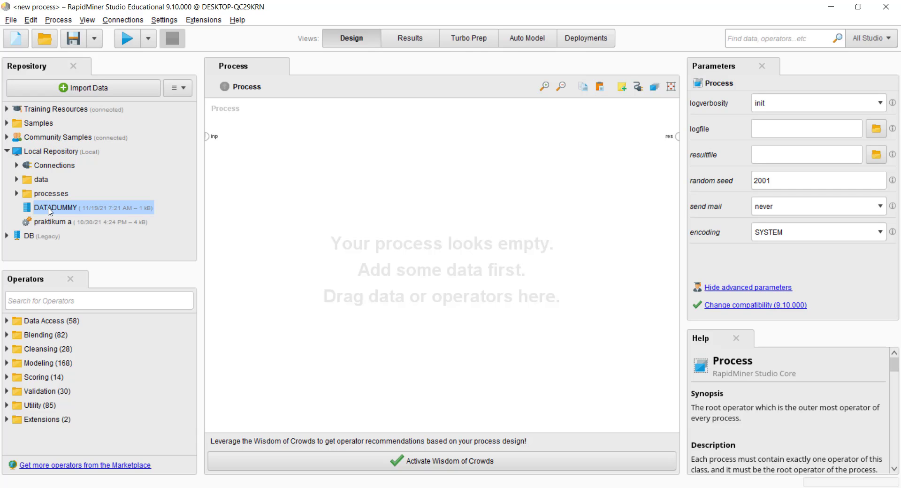
drag(95, 203, 251, 174)
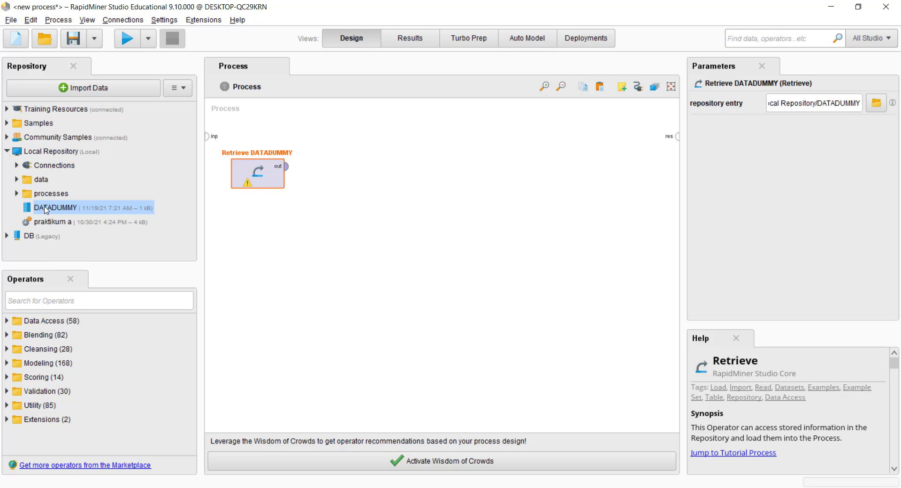
click(388, 286)
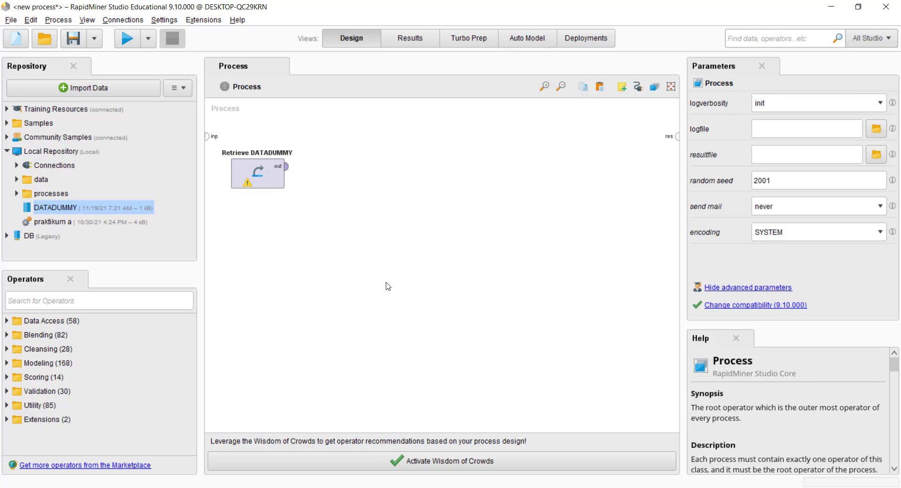
Search the operators for "split da" and place a Split Data operator below and beside Retrieve DATADUMMY
click(138, 303)
text(s)
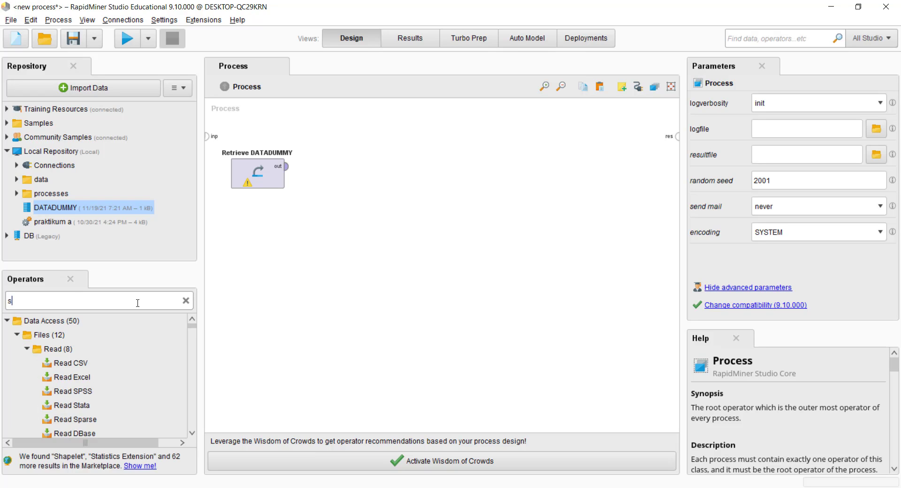
text(pli)
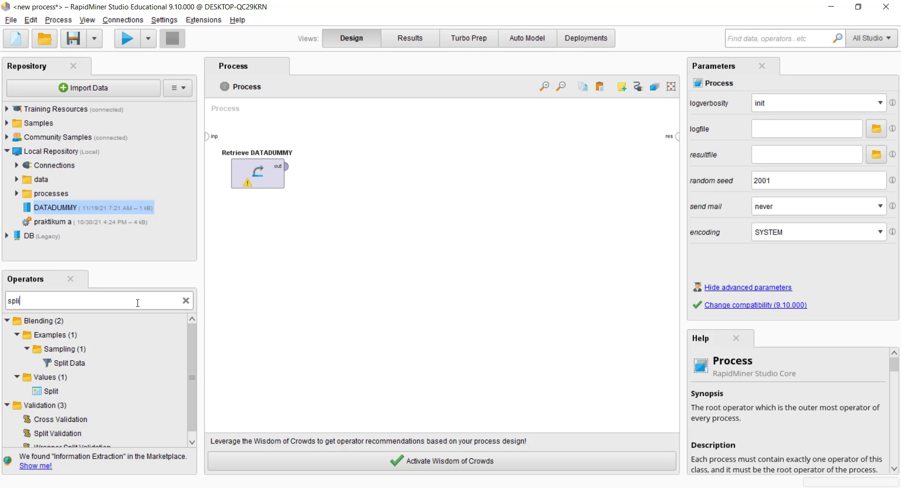
text(t da)
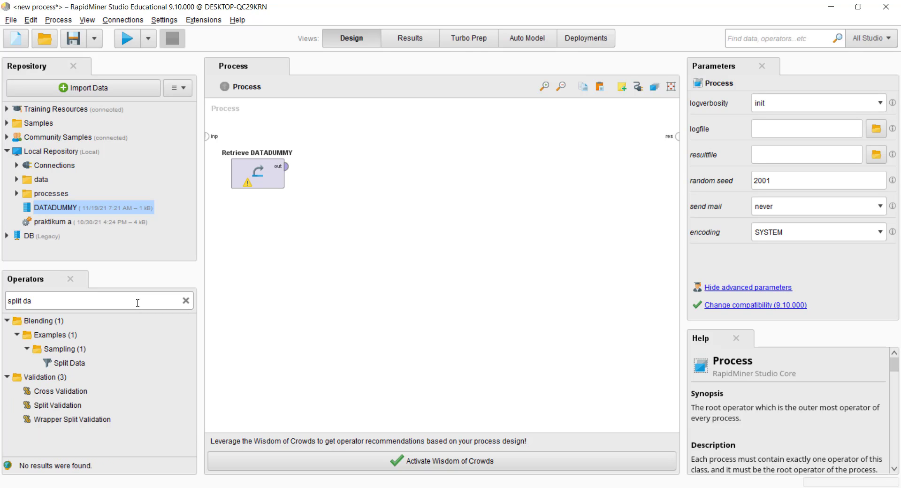
drag(70, 364, 318, 238)
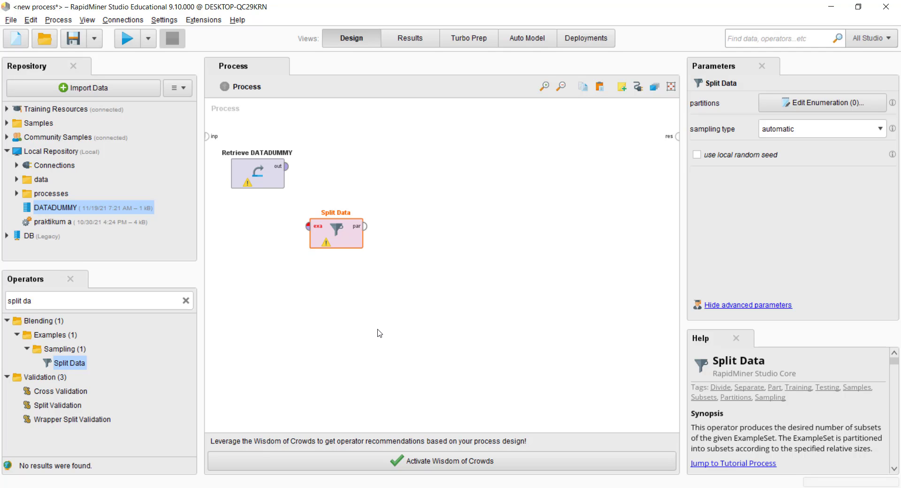
Switch to the DATADUMMY workbook in Excel, examine data rows A2:B6 and A7:B7, and return to RapidMiner
click(254, 487)
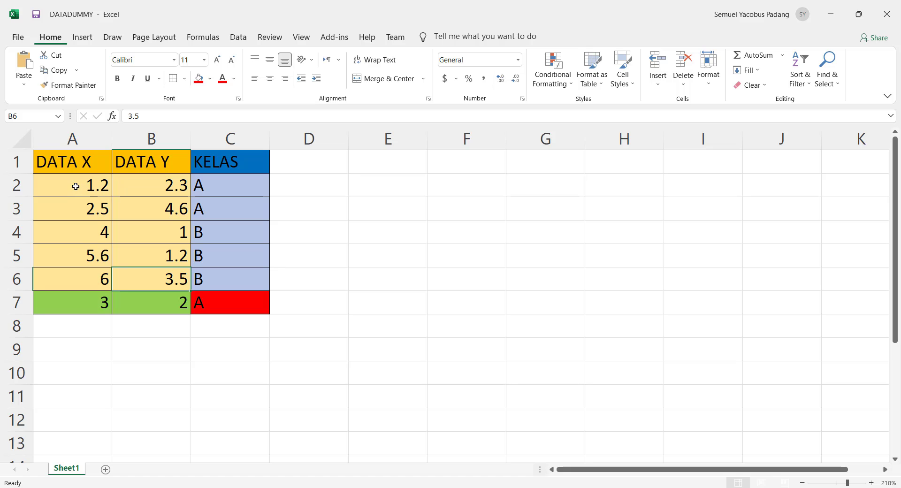
drag(75, 185, 146, 281)
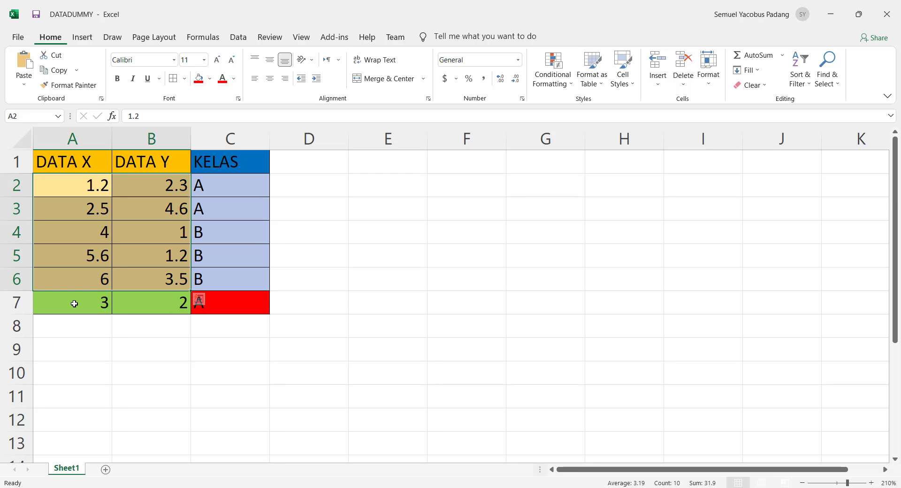
drag(74, 303, 145, 303)
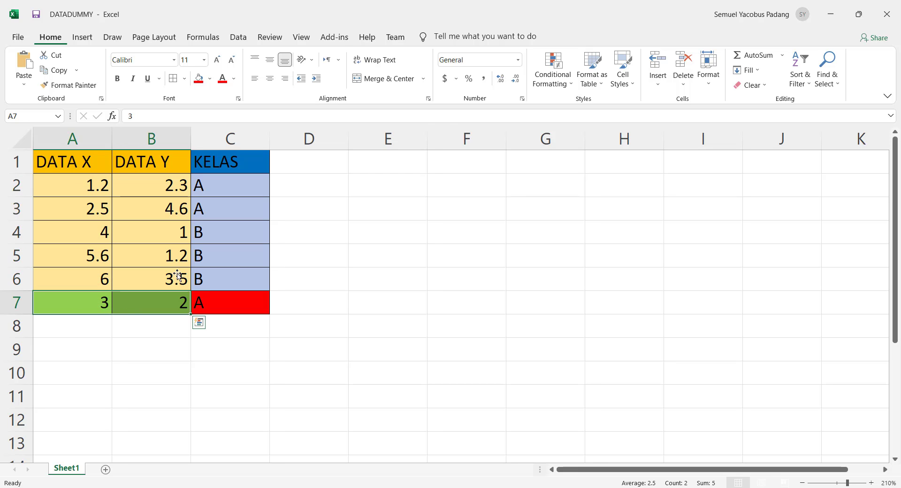
click(831, 15)
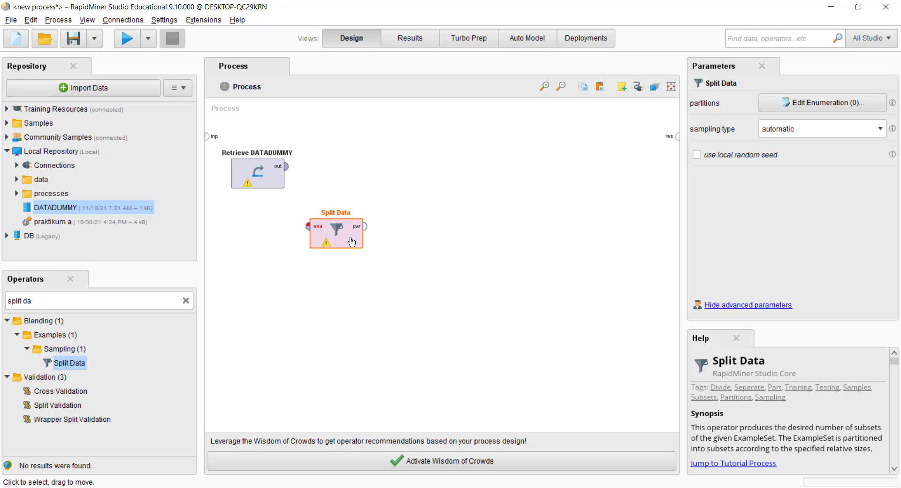
Set Split Data to linear sampling and enter two partitions with ratios 0.9 and 0.1
click(812, 130)
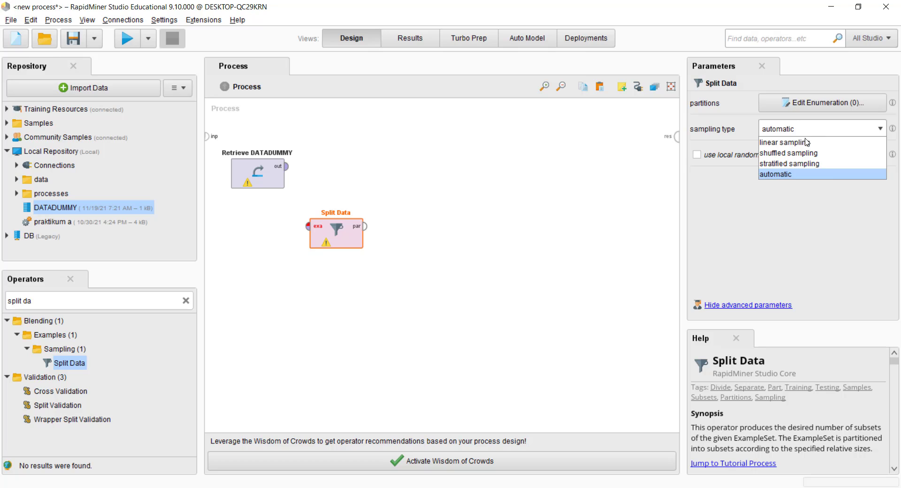
click(806, 142)
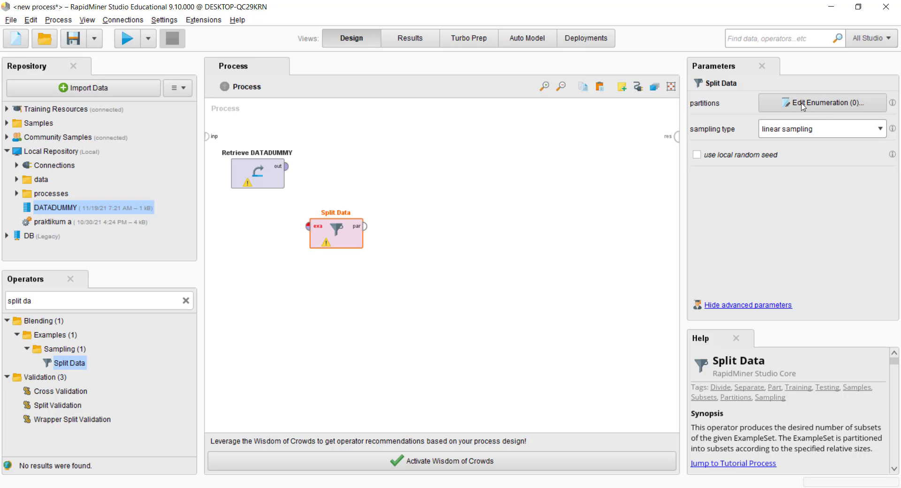
click(803, 105)
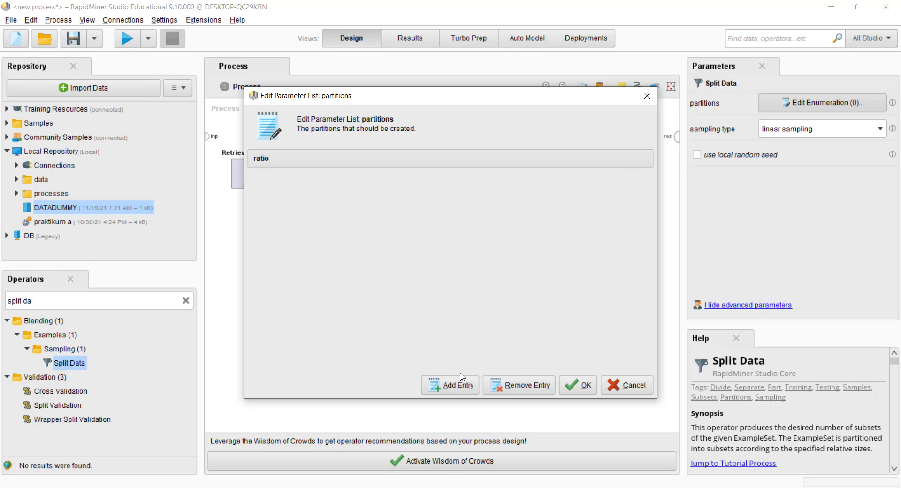
click(450, 386)
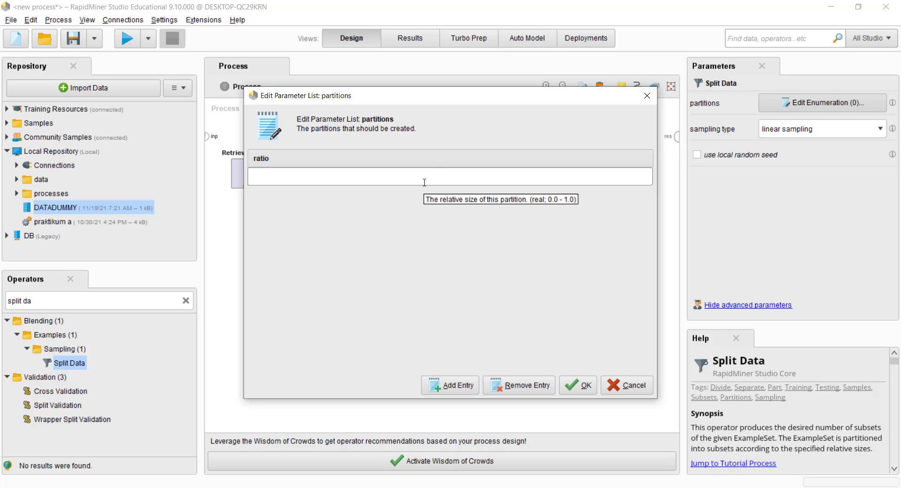
text(0.9)
click(446, 385)
text(0.1)
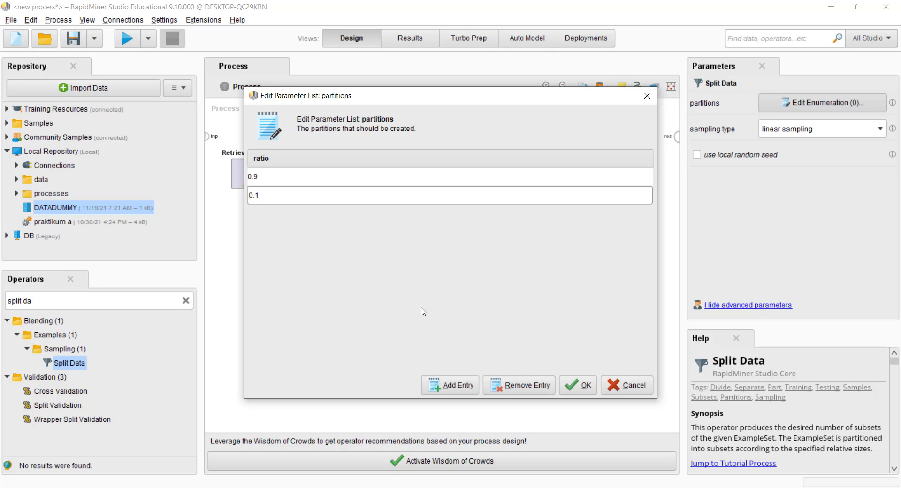
click(285, 177)
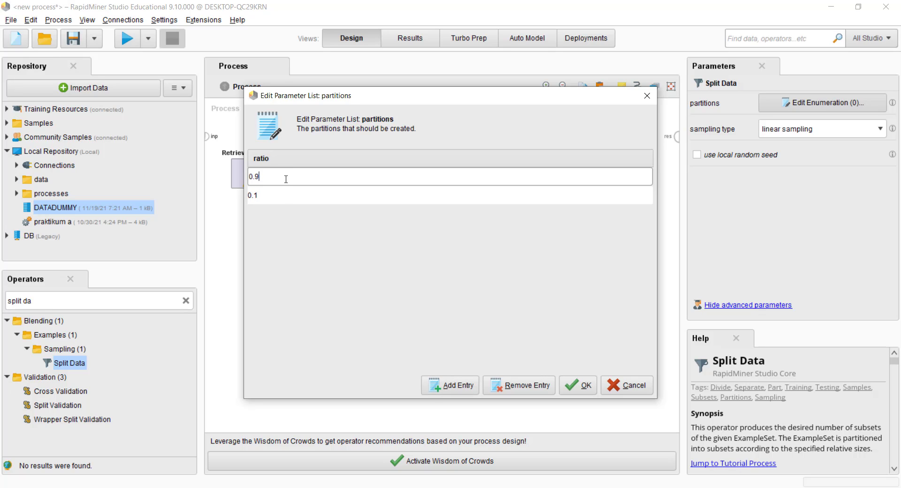
click(286, 196)
click(280, 179)
double_click(306, 196)
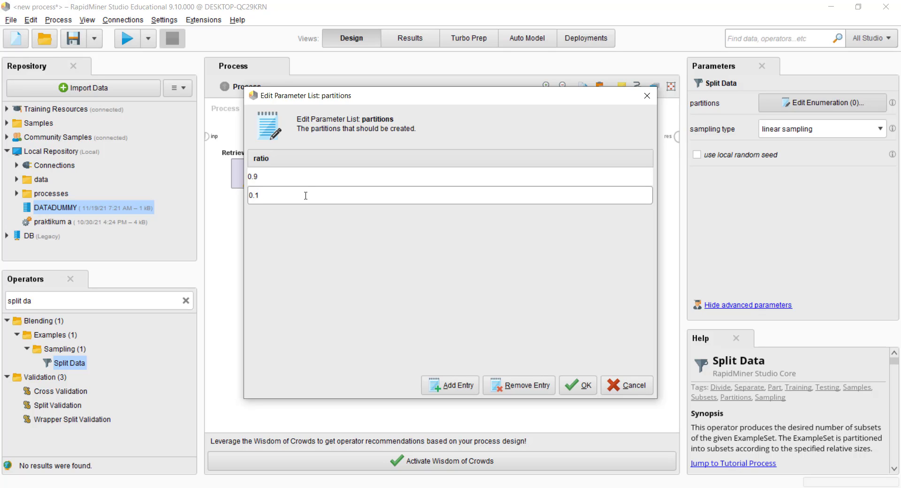
double_click(302, 176)
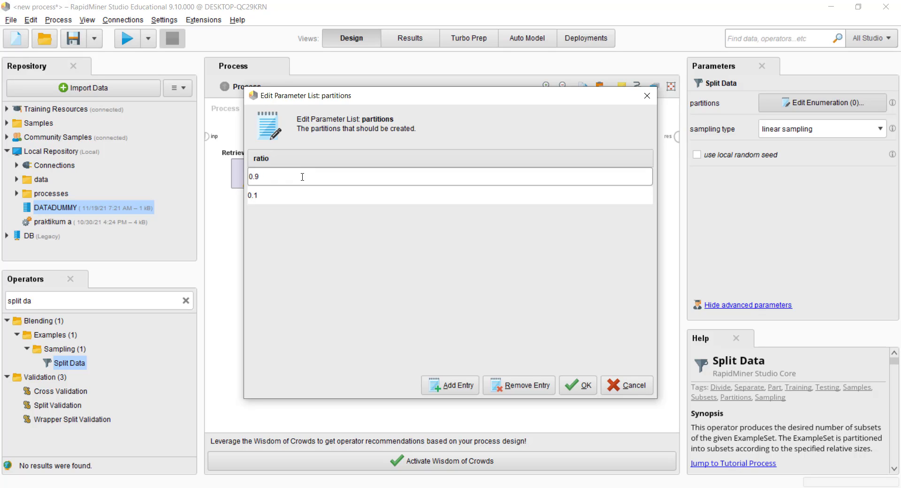
double_click(298, 195)
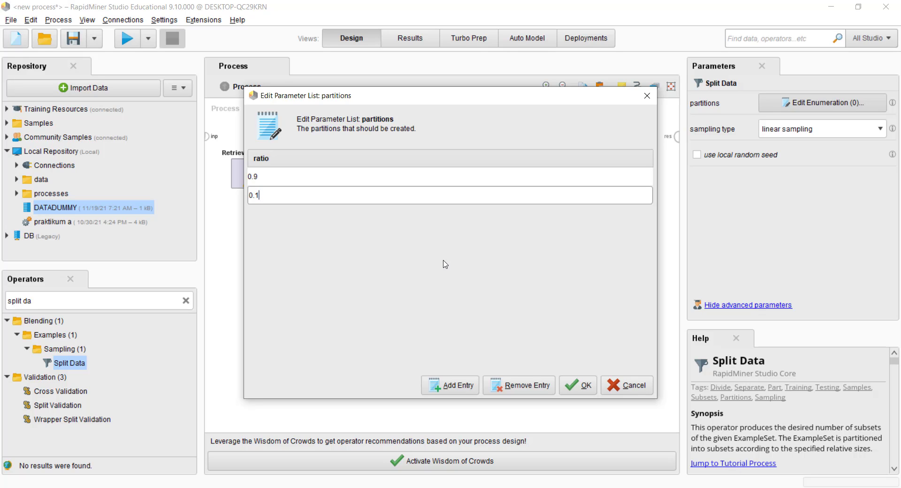
double_click(377, 177)
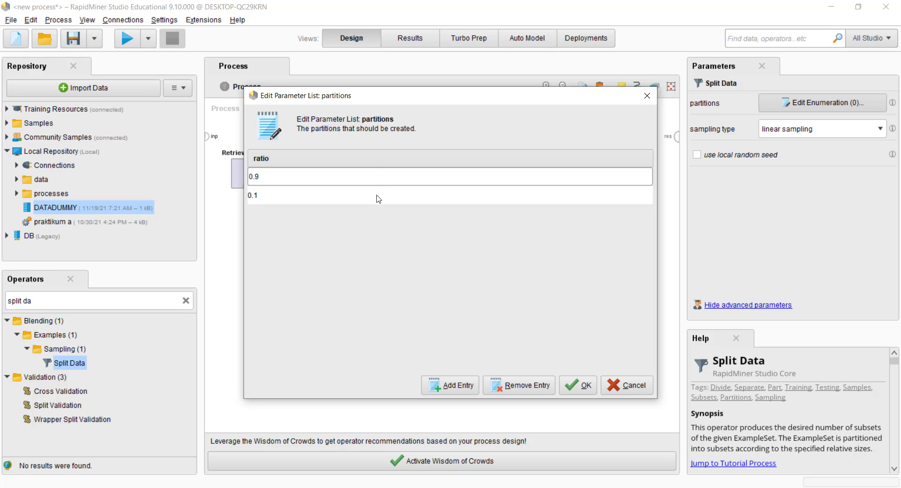
double_click(378, 196)
Try ratios of 0.7 for the first partition and 0.3 for the second
double_click(370, 176)
key(BackSpace)
text(7)
click(374, 196)
key(BackSpace)
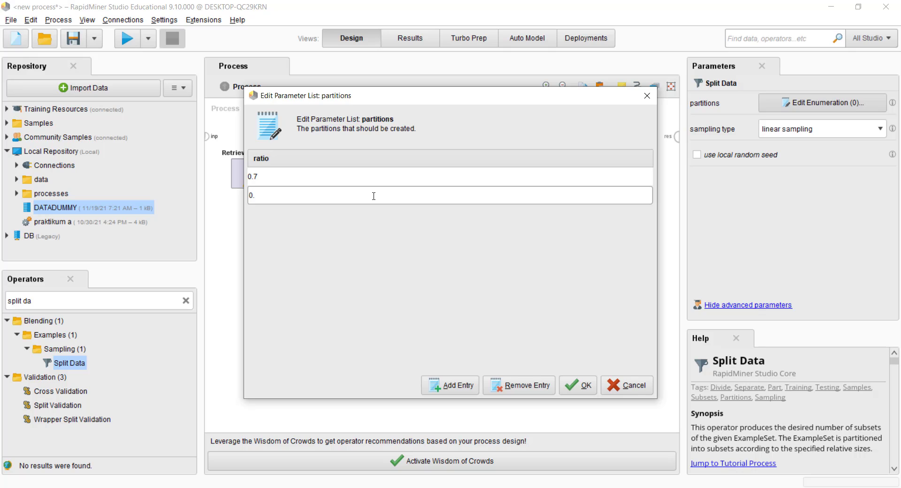
text(3)
Set the partition ratios back to 0.9 and 0.1 and accept the partition list
key(BackSpace)
text(1)
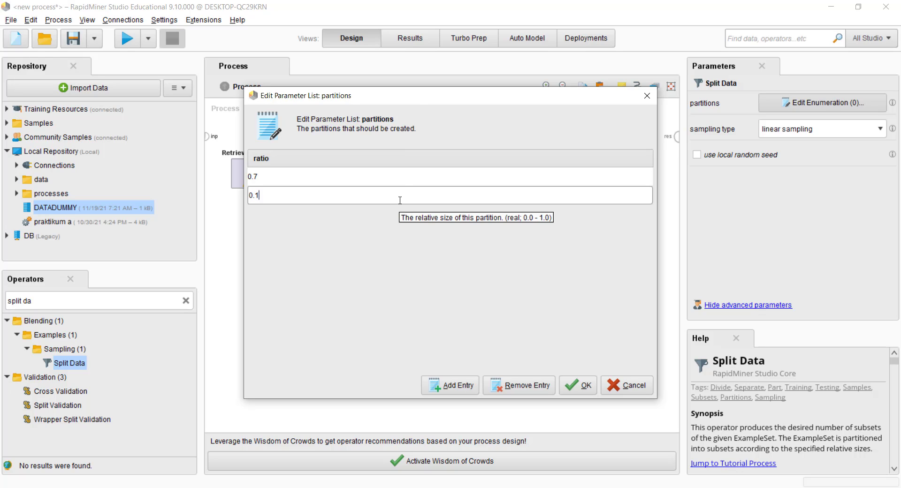
click(355, 177)
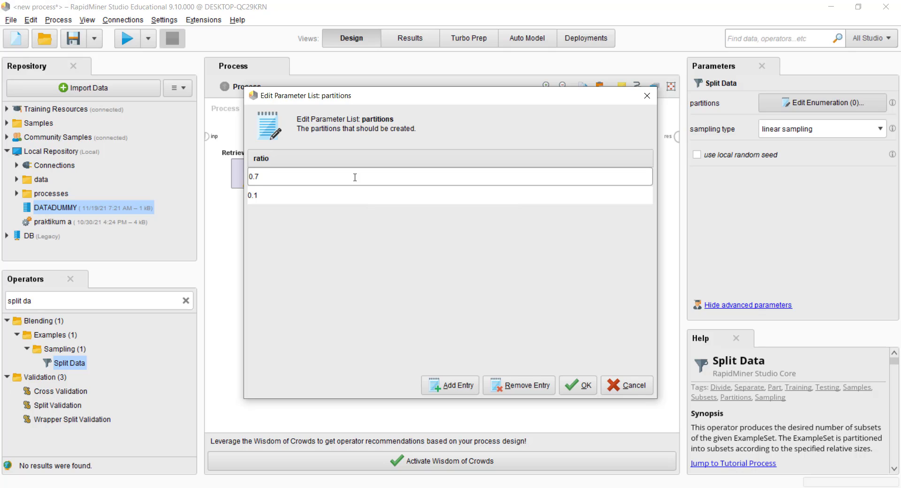
key(BackSpace)
text(9)
click(345, 200)
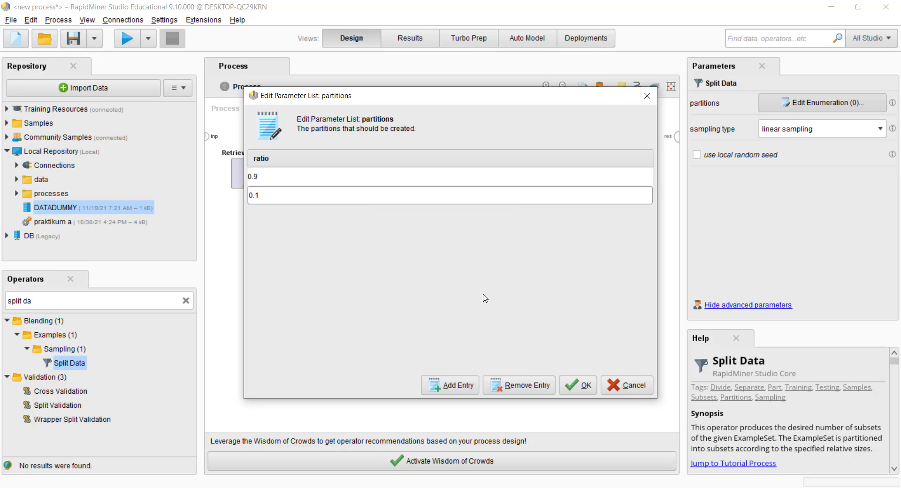
click(575, 384)
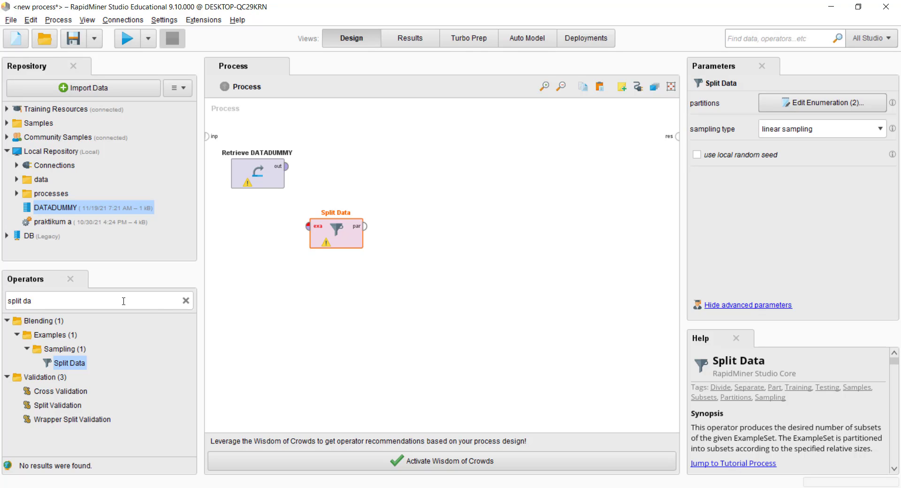
Find the k-NN operator by searching for "knn" and add it to the process above and beyond Split Data
click(106, 300)
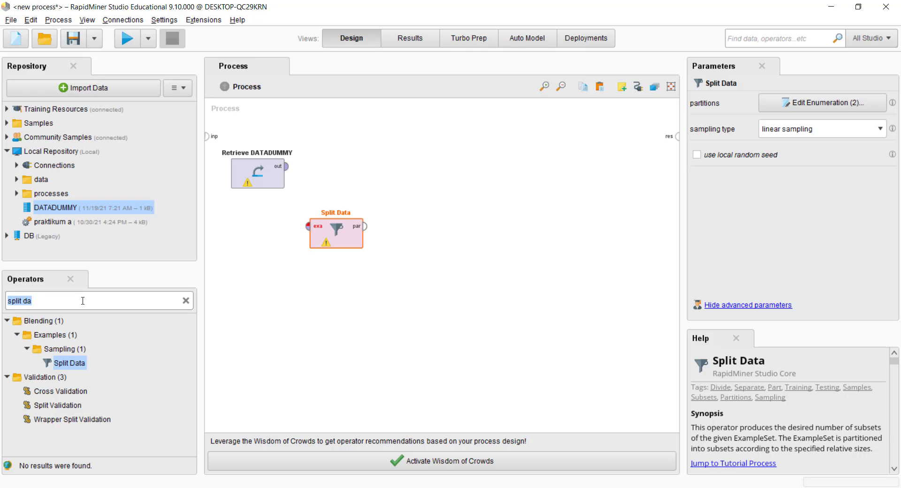
text(knn)
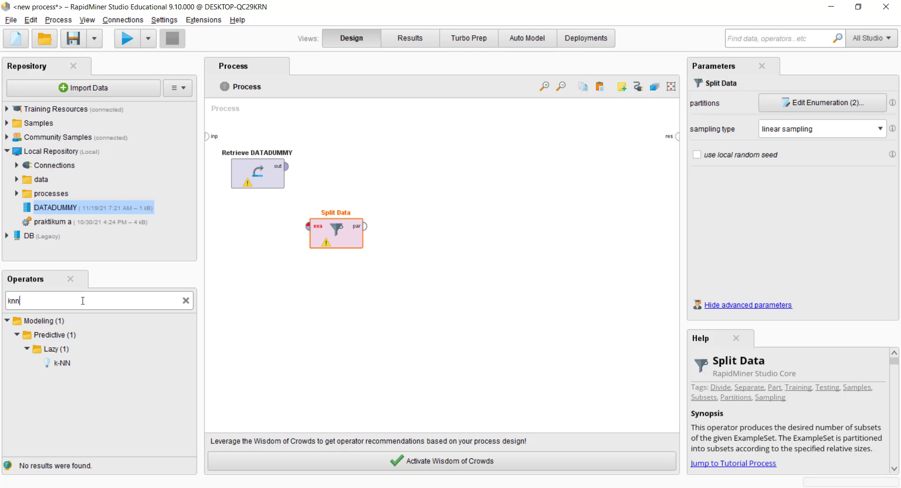
drag(61, 363, 422, 149)
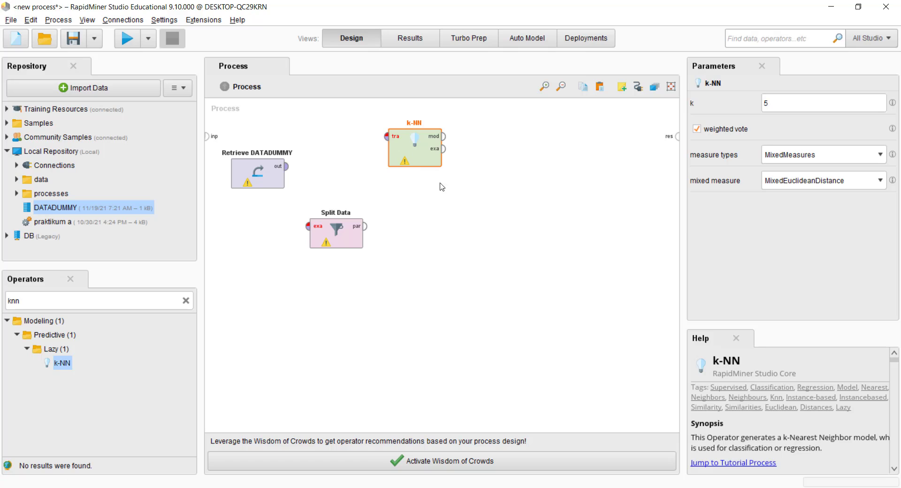
click(455, 196)
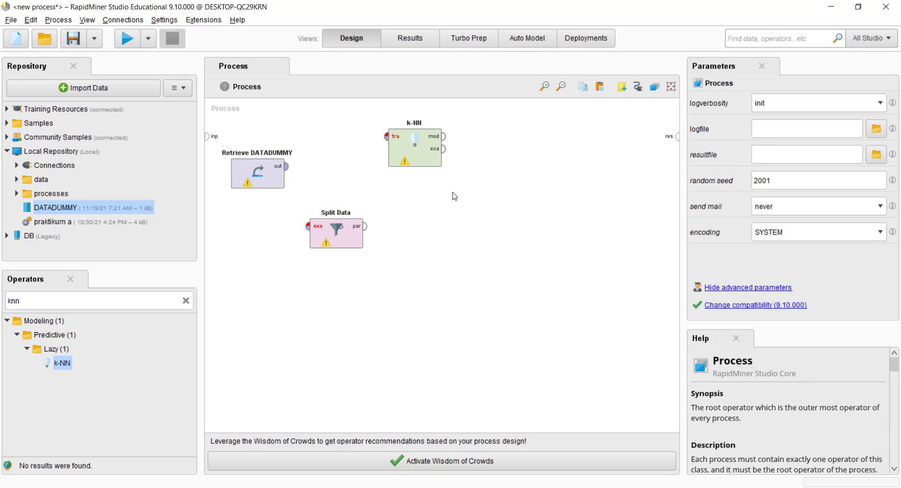
Search the operators for "apply mo" and add Apply Model to the process beside Split Data
click(9, 301)
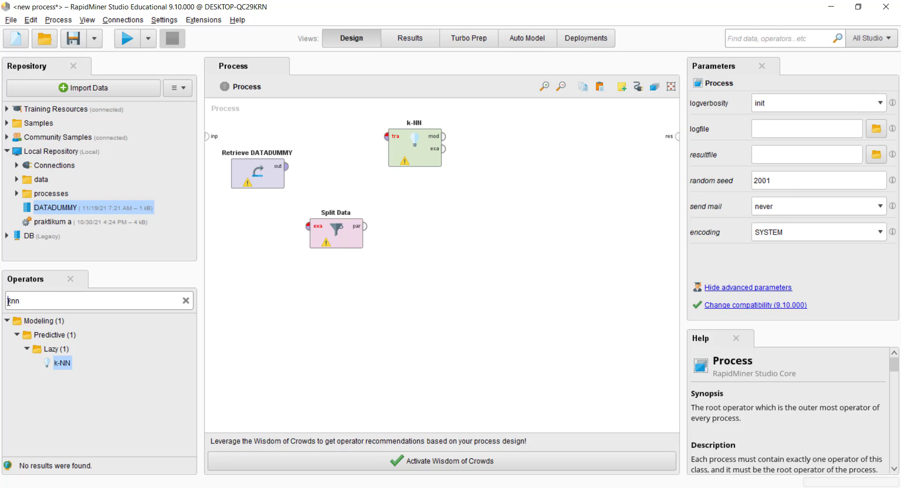
double_click(9, 301)
text(app)
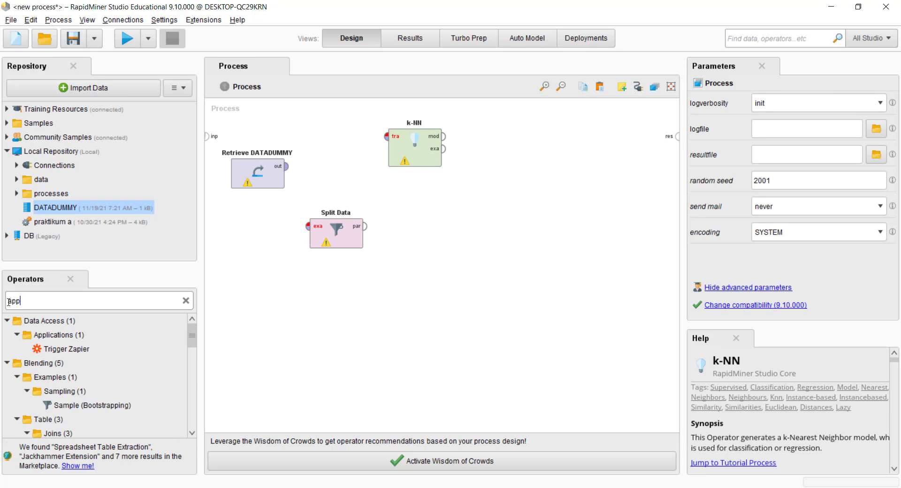
text(ly mo)
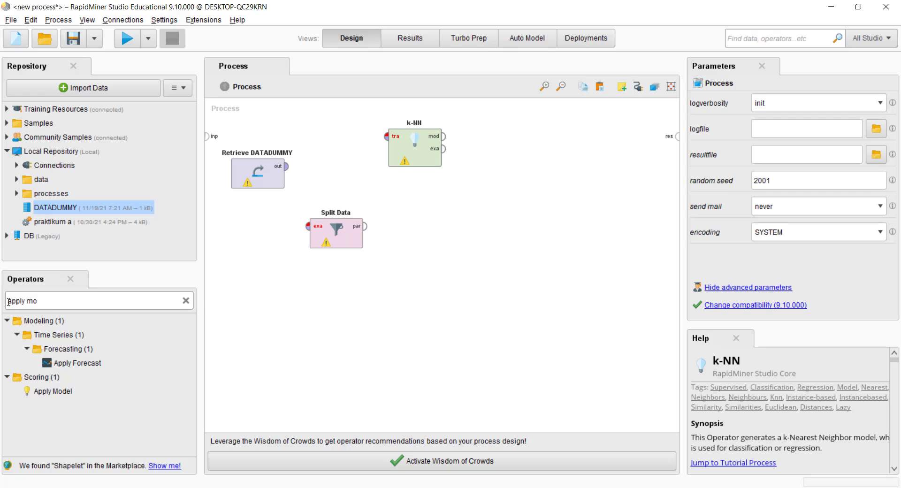
drag(28, 392, 478, 243)
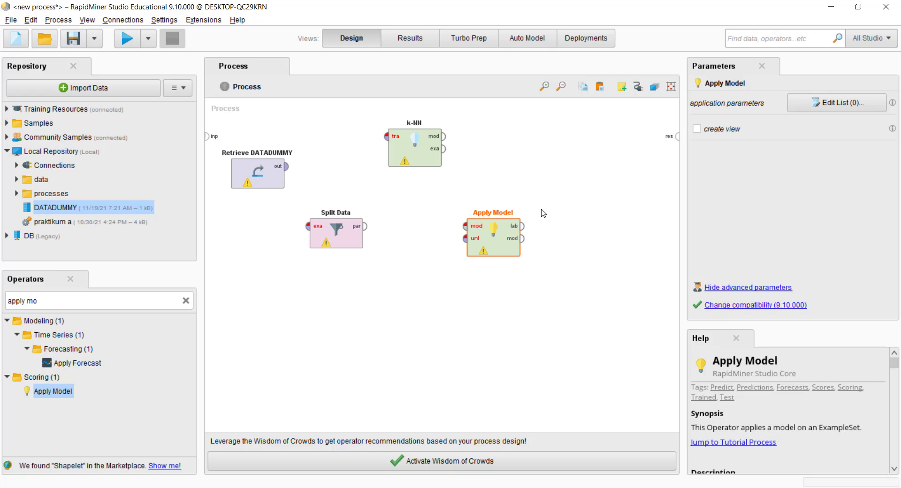
Search the operators for "performan" and add Performance (Classification) to the process beyond Apply Model
mouse_move(65, 304)
mouse_down()
mouse_move(0, 304)
mouse_move(71, 301)
mouse_up()
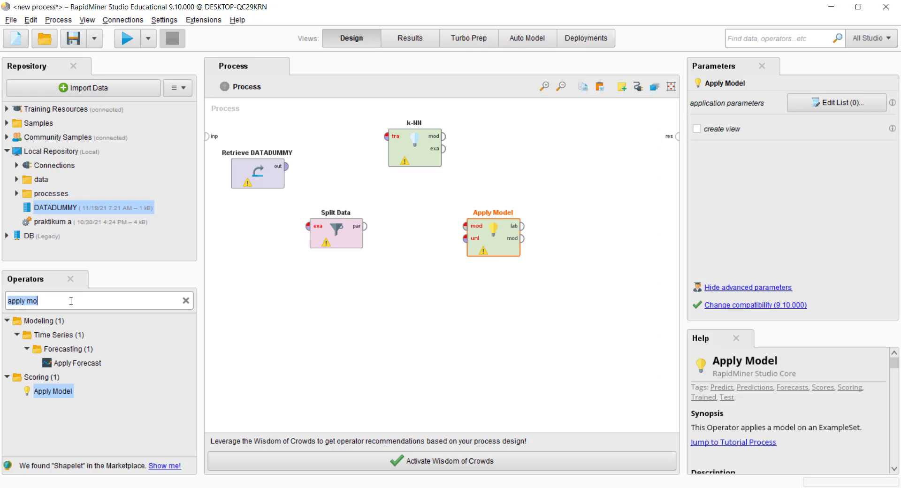
text(per)
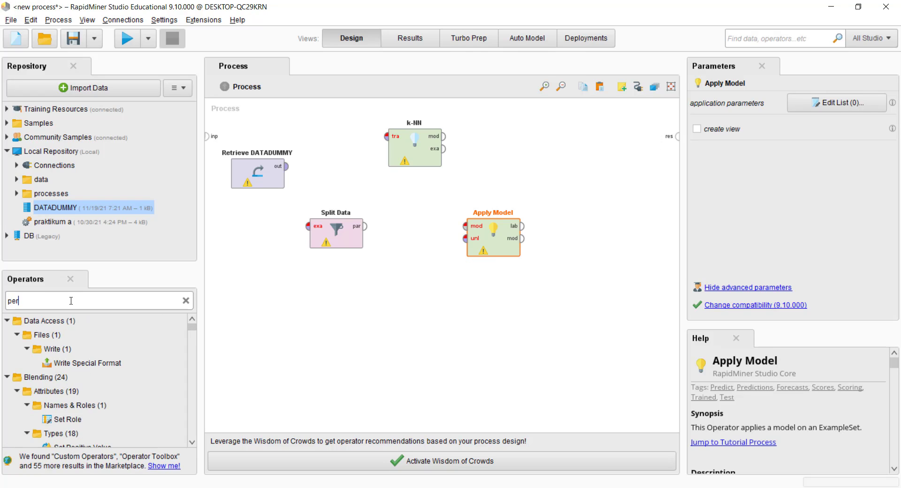
text(forman)
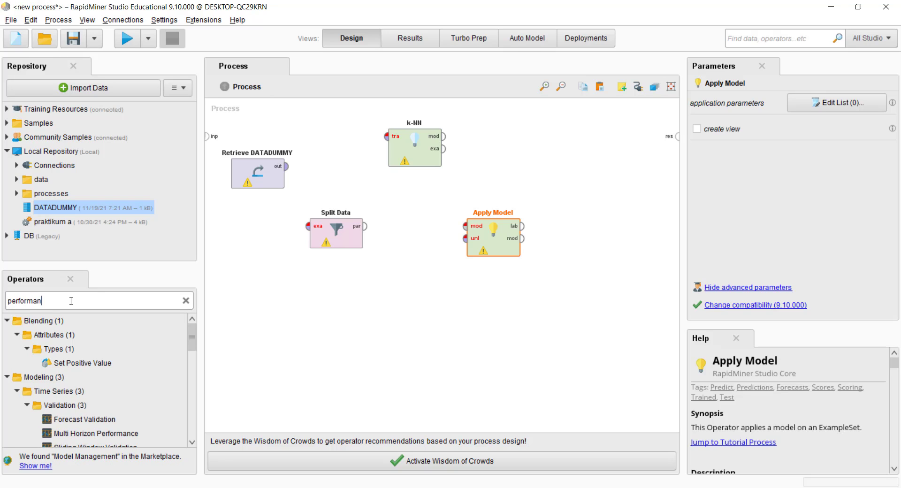
scroll(190, 350, down, 3)
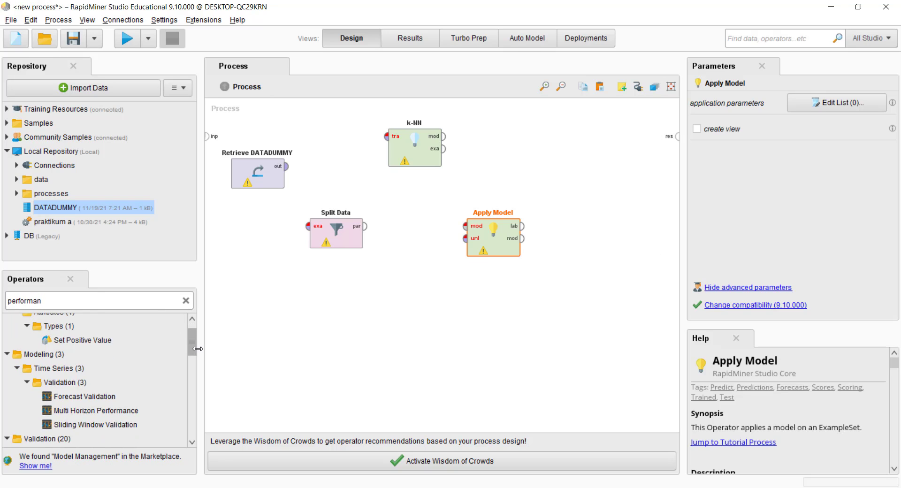
scroll(197, 359, down, 1)
click(131, 403)
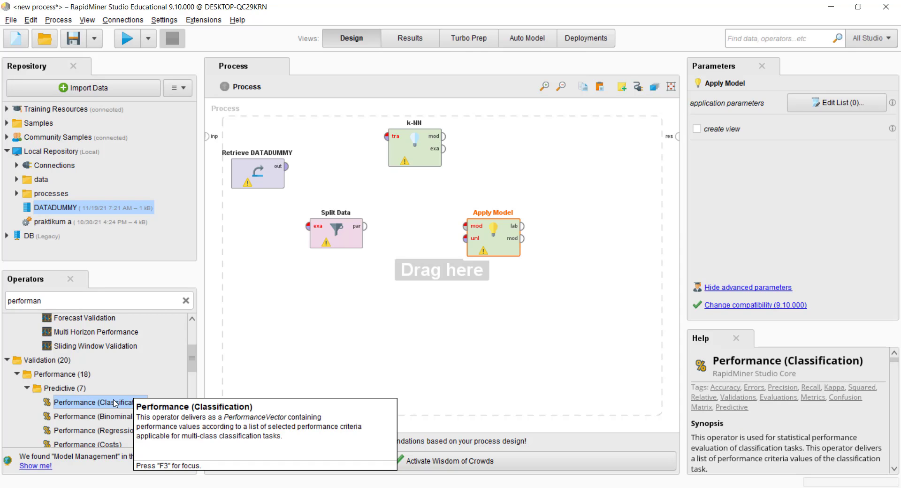
drag(124, 402, 581, 169)
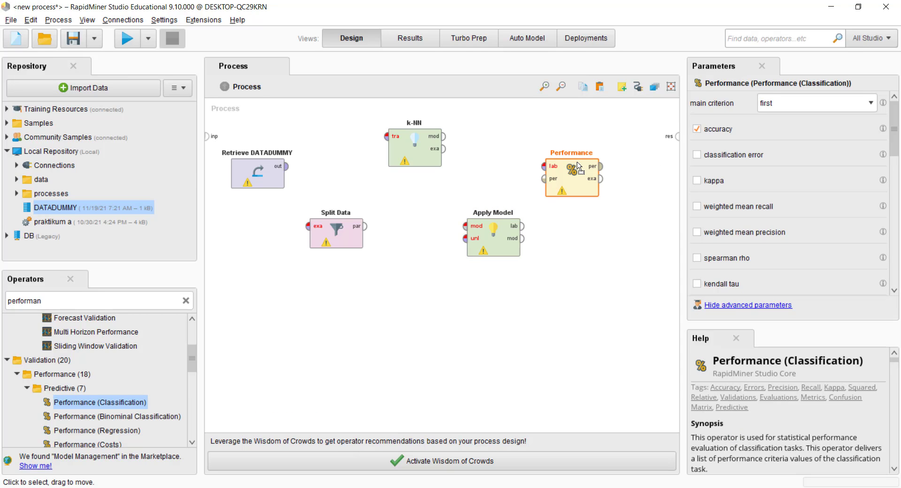
click(497, 247)
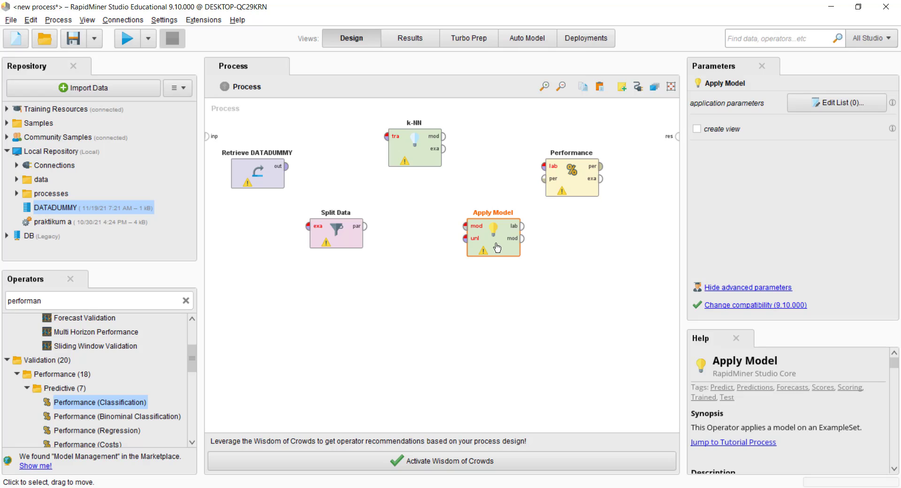
click(577, 224)
click(568, 184)
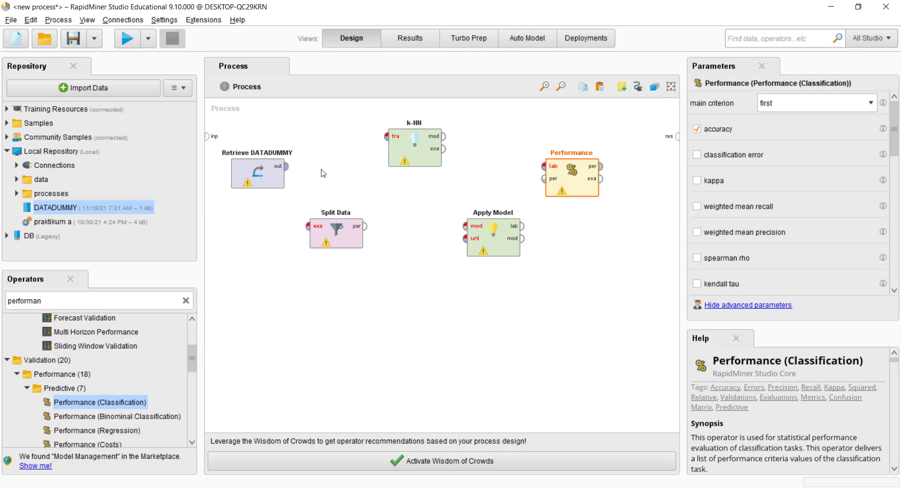
Connect the output of Retrieve DATADUMMY to the example set input of Split Data
click(291, 169)
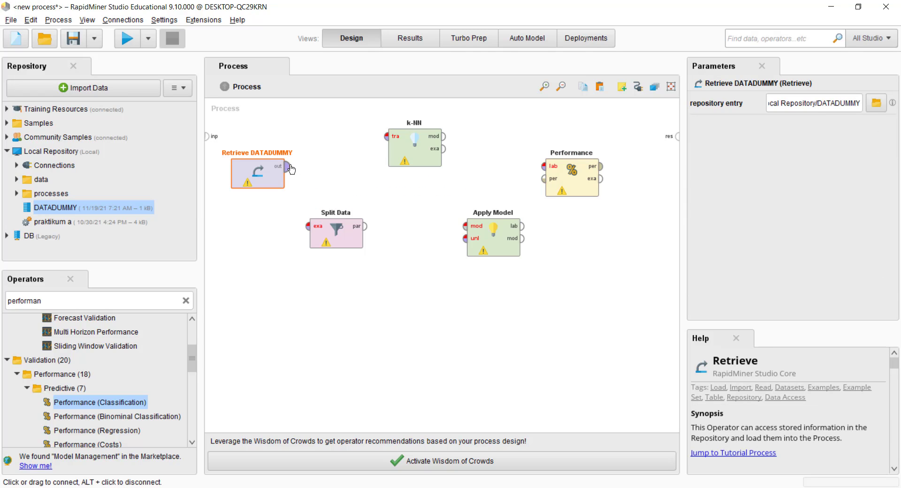
click(291, 169)
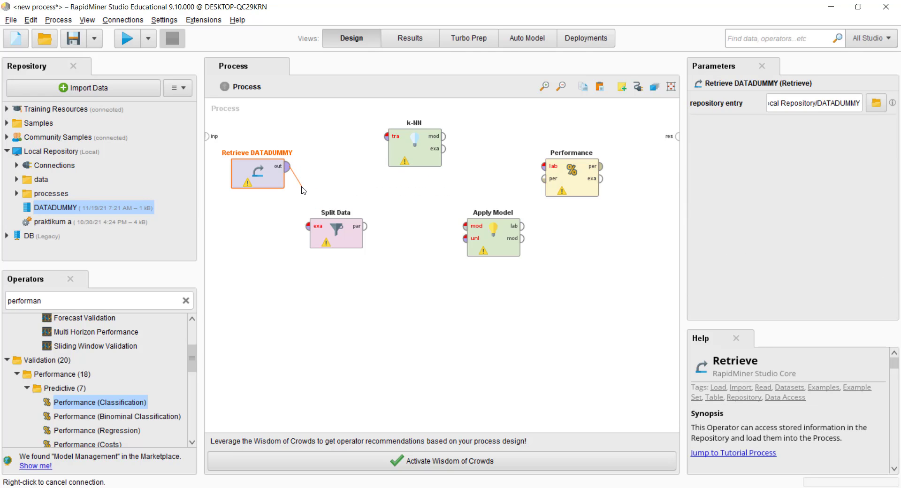
click(308, 226)
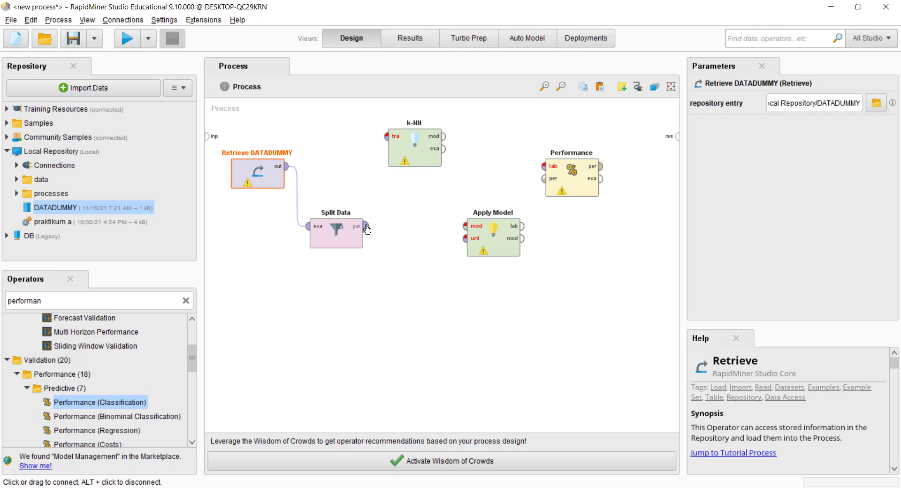
Connect Split Data's first partition to k-NN's training input and its second partition to Apply Model's unlabelled data input
mouse_move(368, 230)
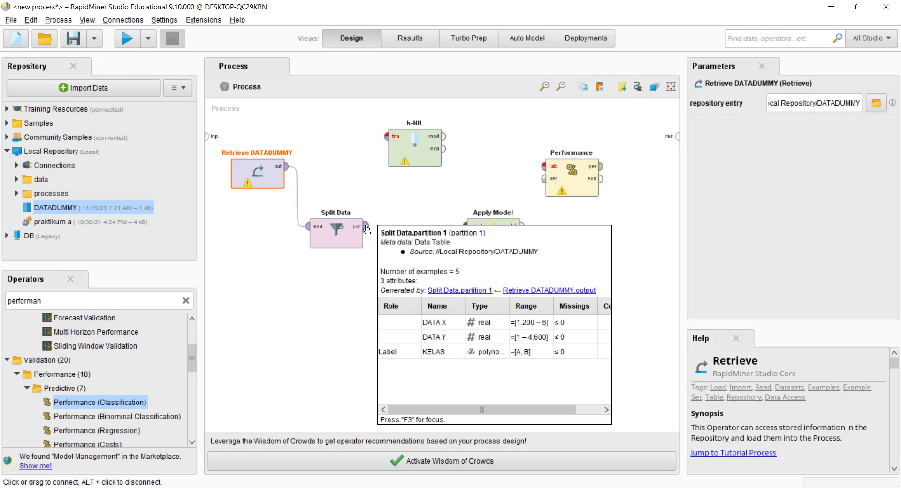
click(366, 227)
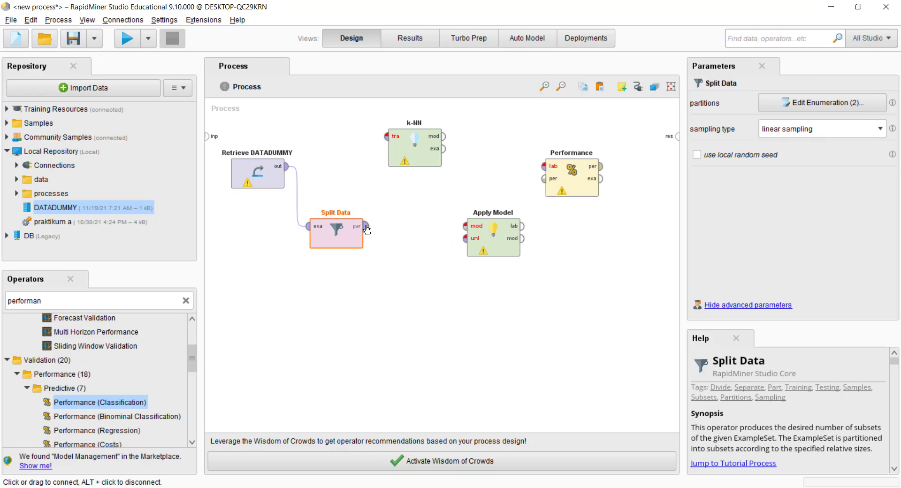
click(384, 137)
mouse_move(384, 141)
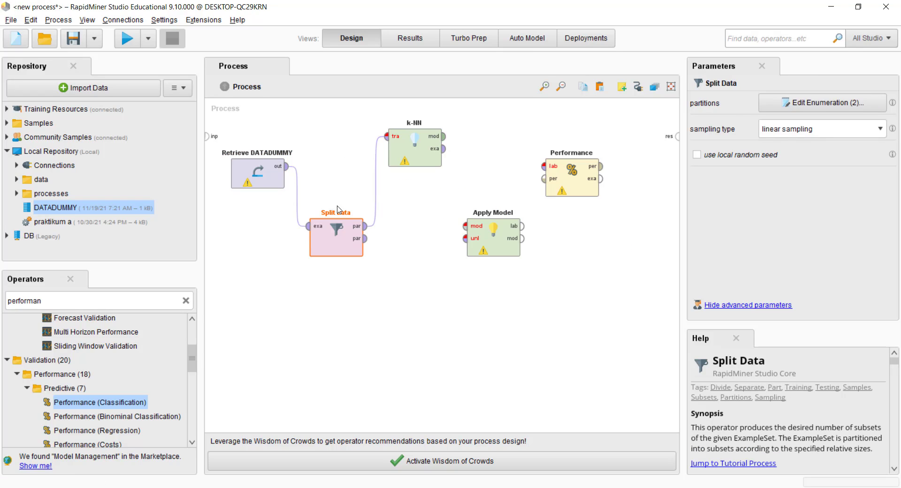
click(368, 241)
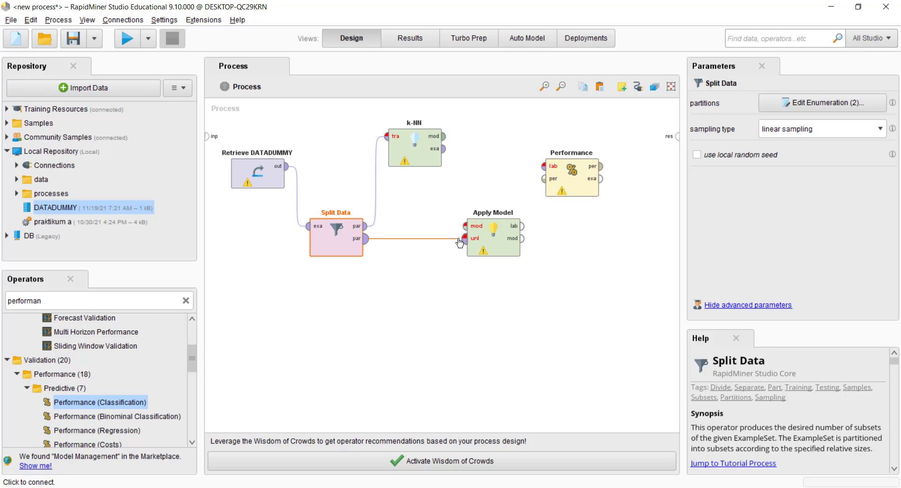
click(465, 238)
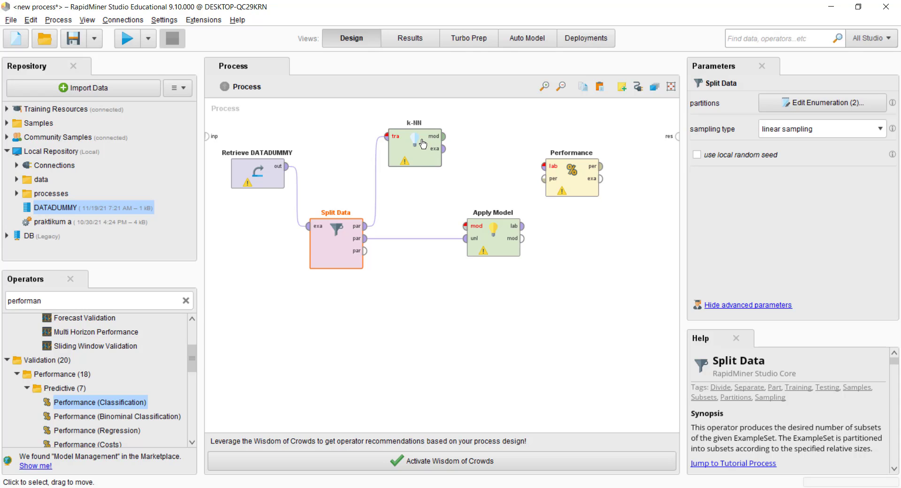
Connect k-NN's model output to Apply Model's model input, and Apply Model's labelled data output to Performance
click(447, 139)
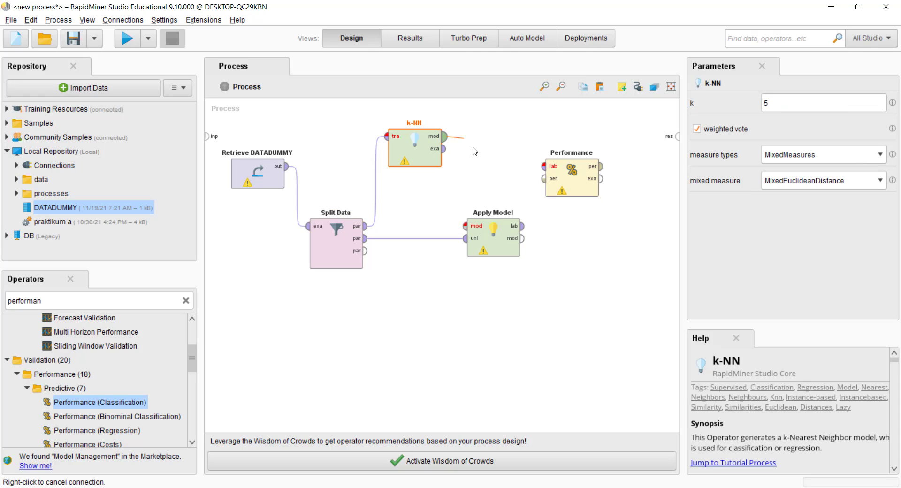
click(465, 228)
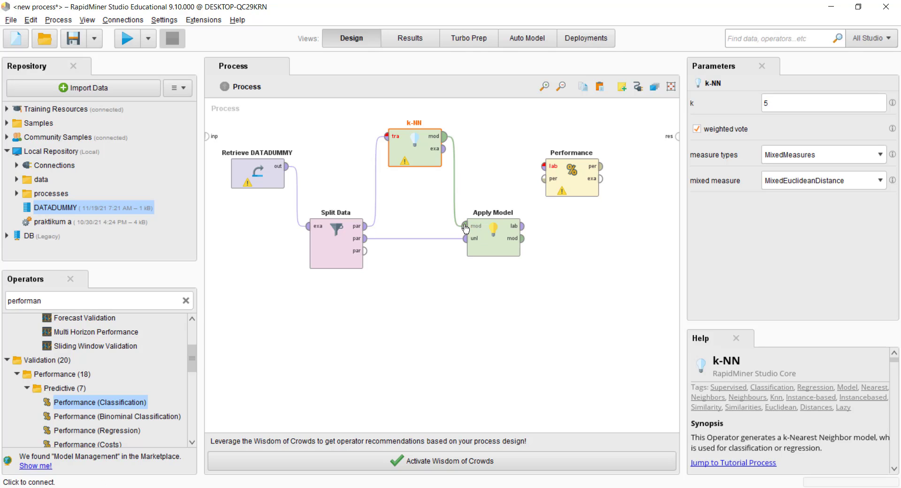
click(523, 226)
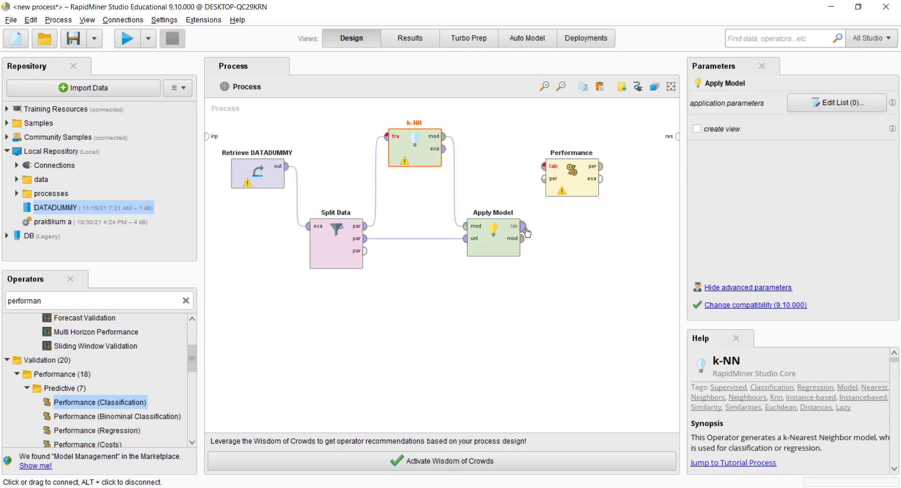
click(542, 172)
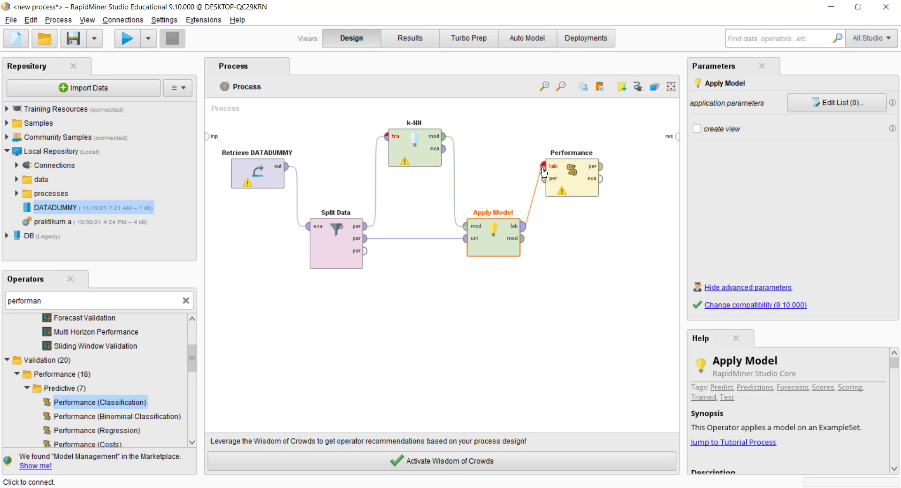
Connect Performance's per and exa outputs to the process result ports and run the process
click(603, 168)
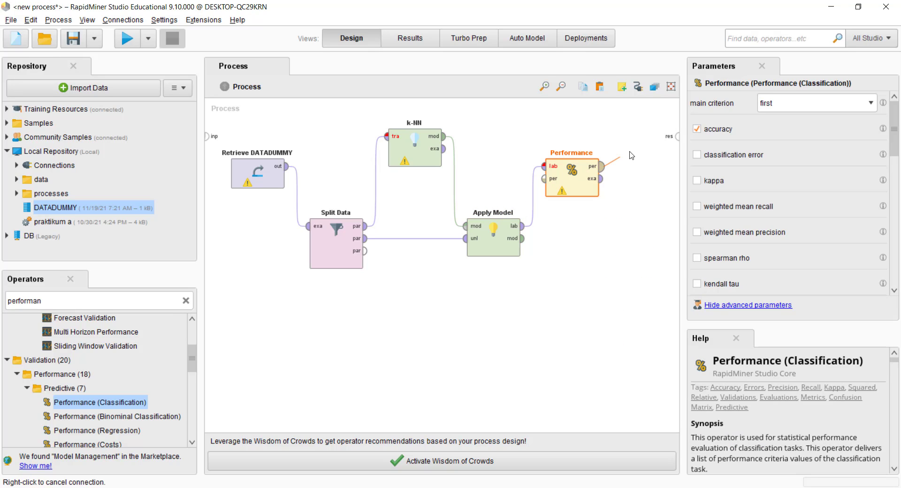
click(676, 136)
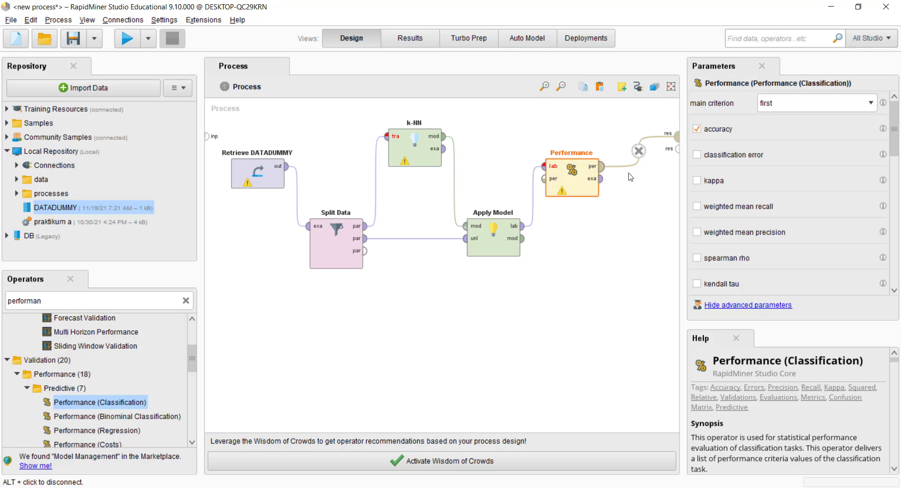
click(601, 179)
click(677, 151)
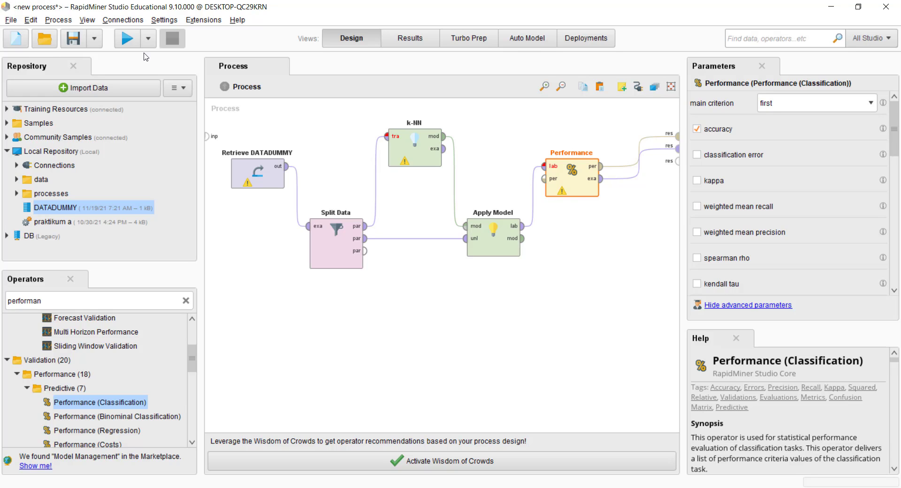
click(128, 39)
click(128, 39)
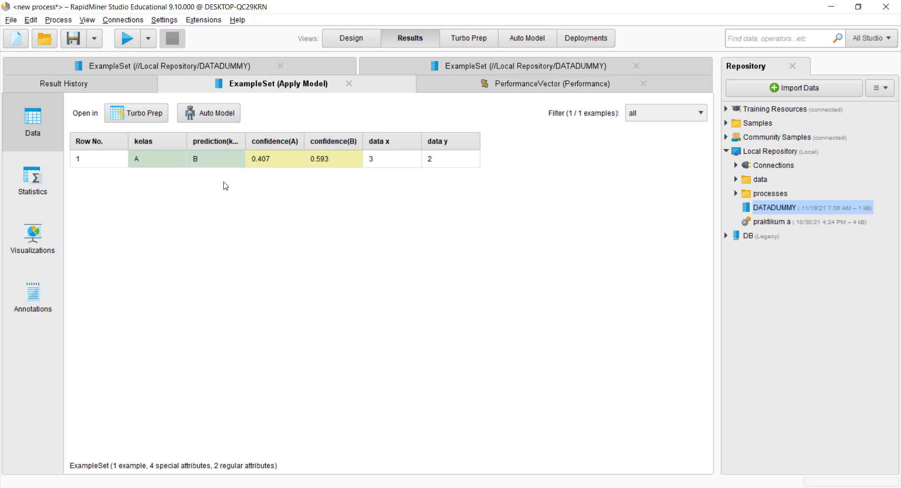
Change Split Data's partition ratios to 0.7 and 0.3 and run the process again
click(342, 39)
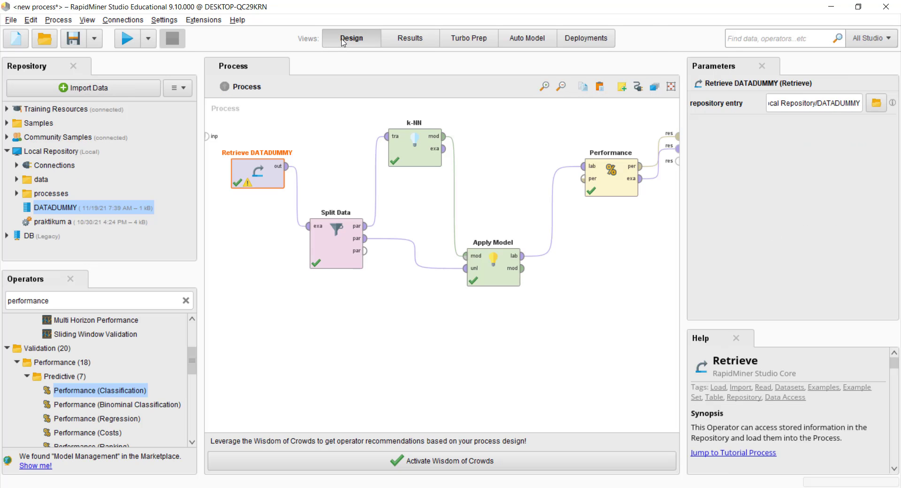
click(333, 239)
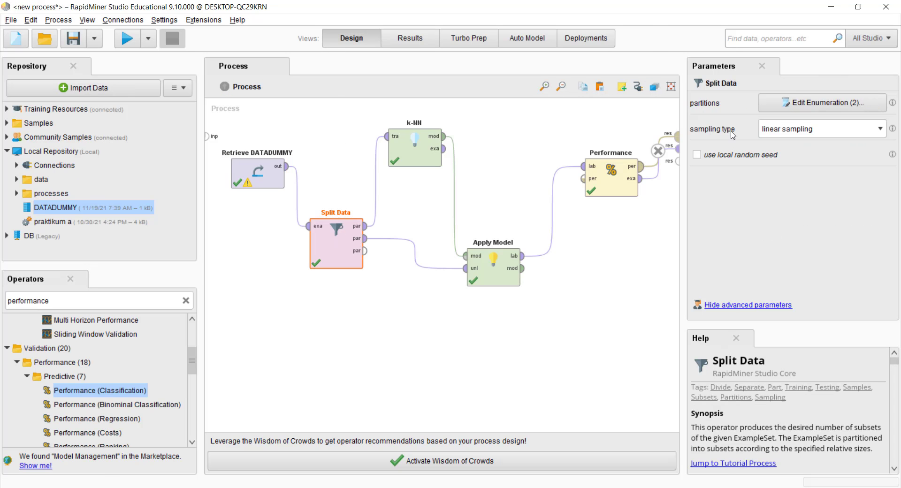
click(828, 108)
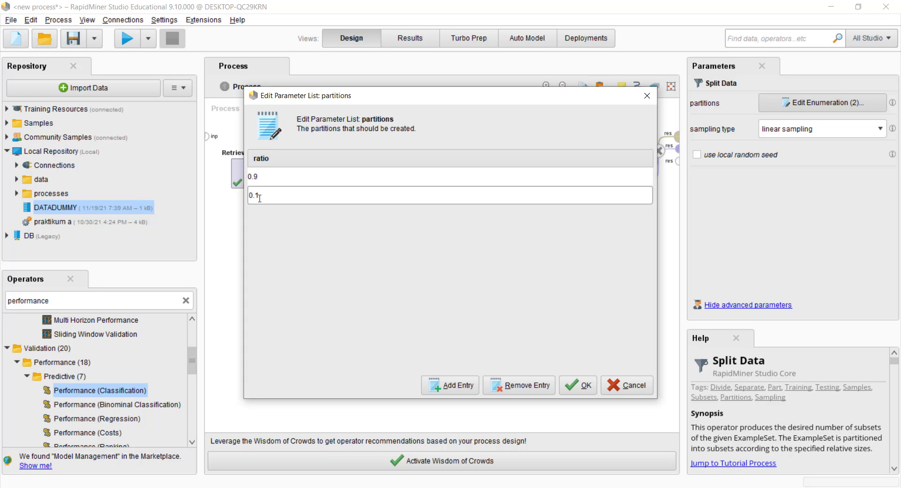
click(263, 177)
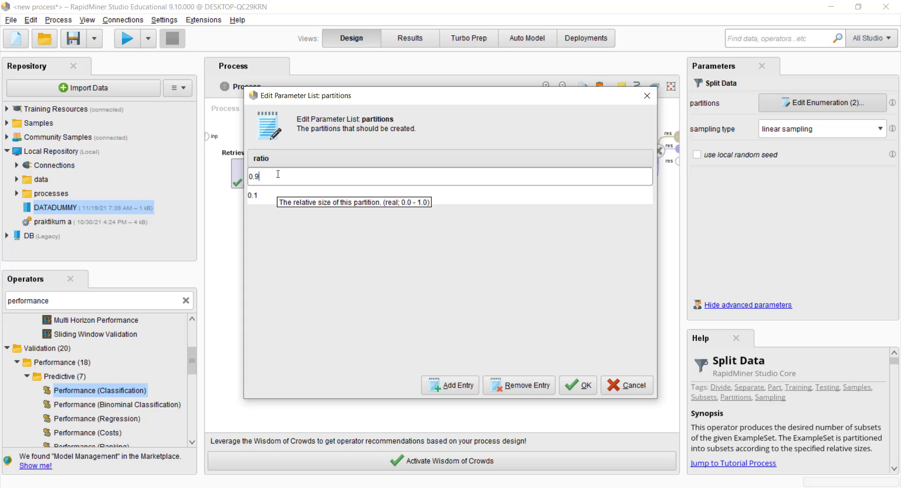
click(265, 195)
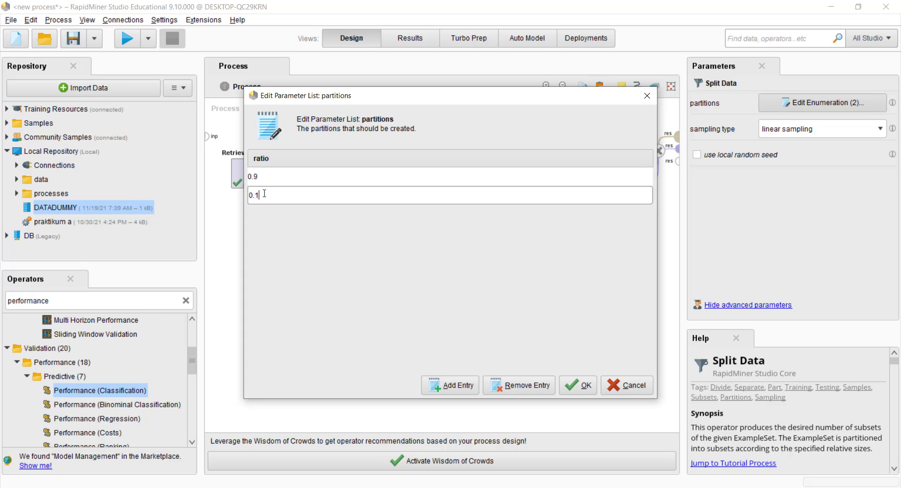
click(270, 178)
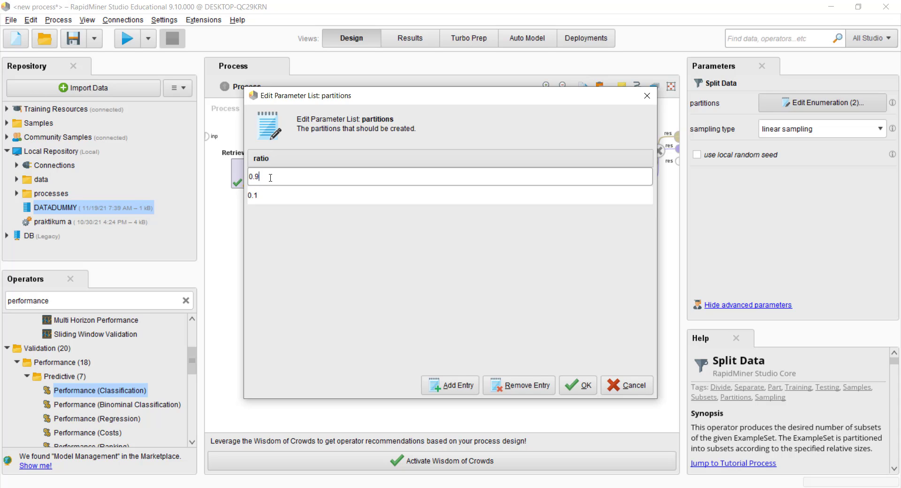
key(BackSpace)
text(7)
click(270, 192)
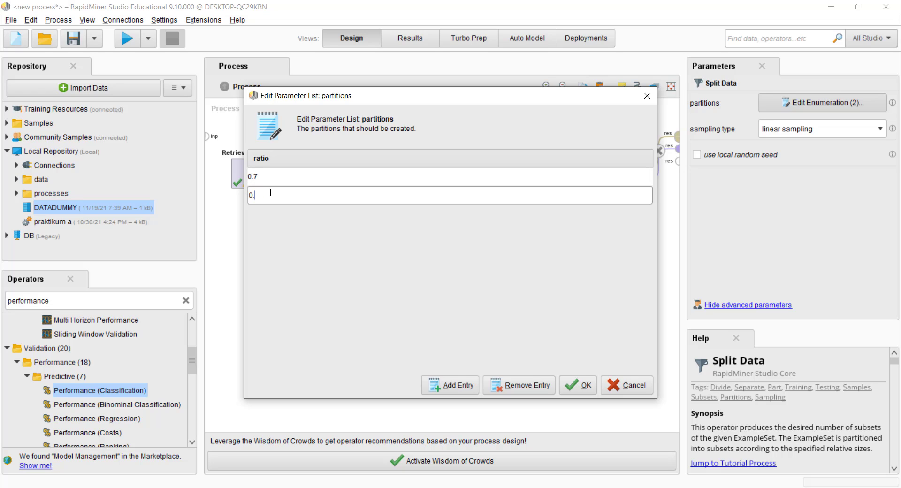
text(3)
click(573, 384)
click(126, 37)
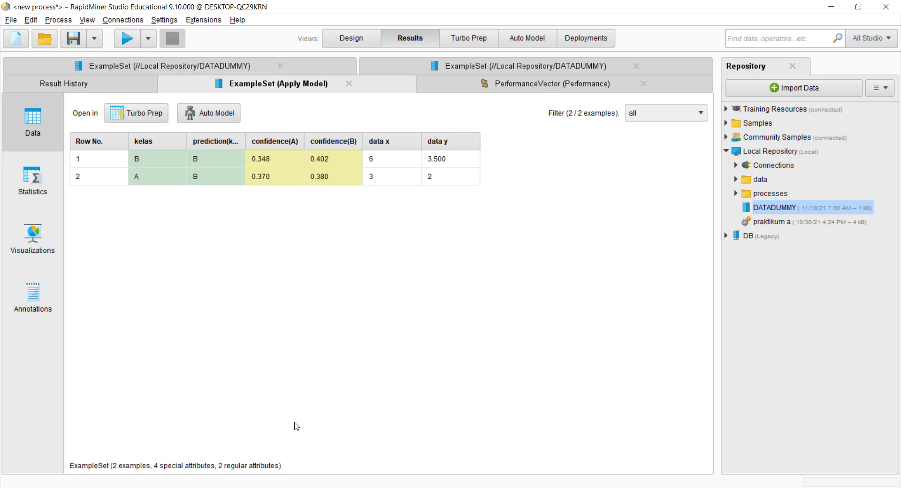
Switch to the DATADUMMY workbook in Excel, examine the data x and data y values in rows 6 and 7, and return to RapidMiner
click(292, 487)
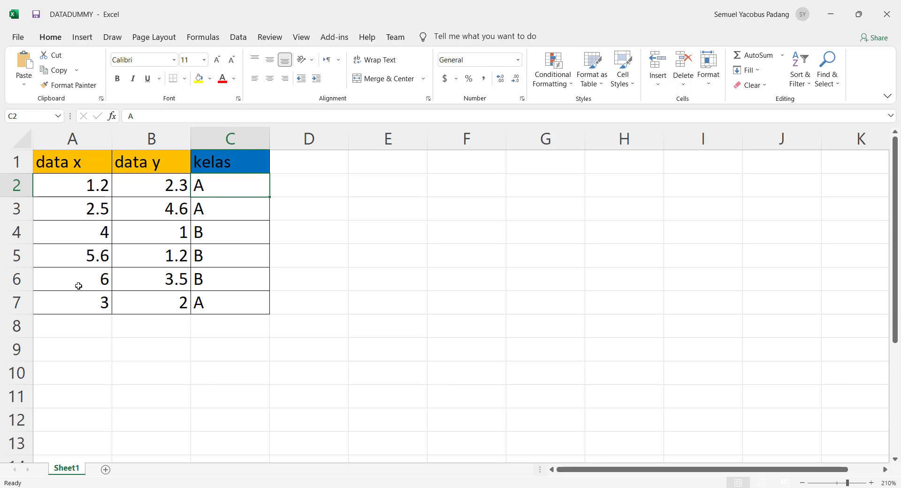
drag(77, 284, 149, 299)
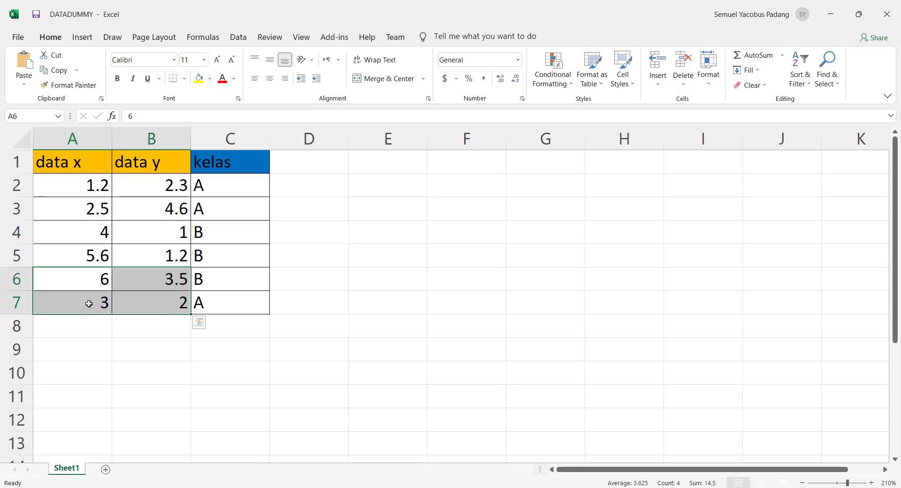
click(89, 304)
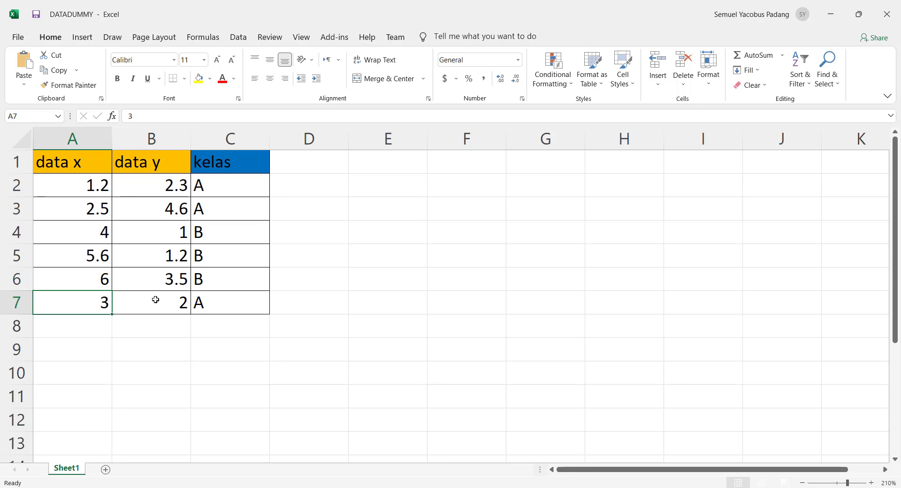
click(155, 298)
click(830, 15)
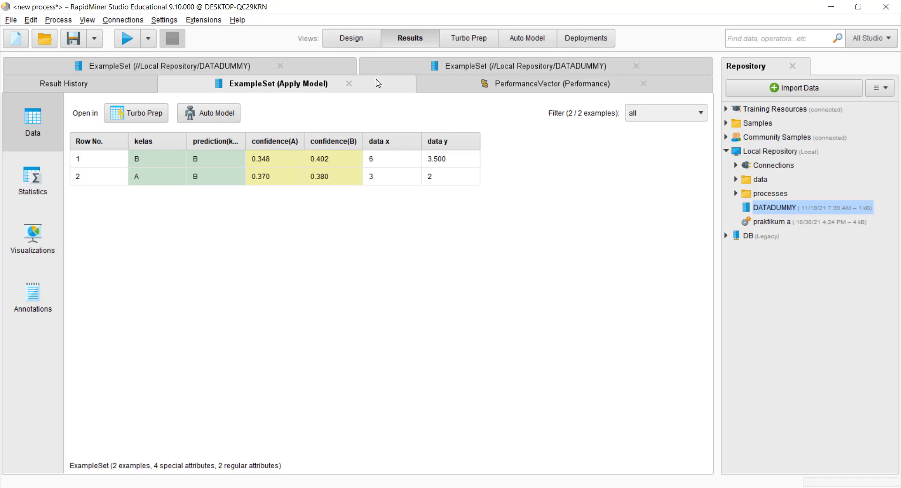
Set Split Data's partition ratios back to 0.9 and 0.1 and rerun the process
click(358, 42)
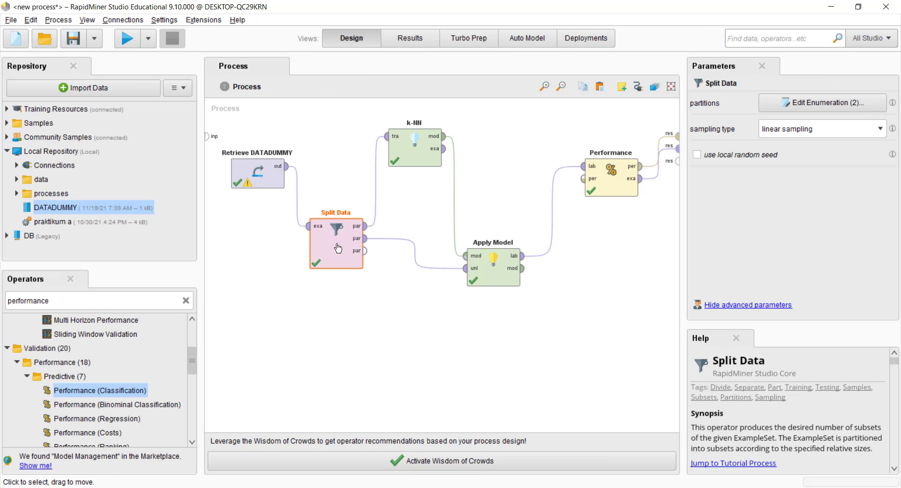
click(813, 107)
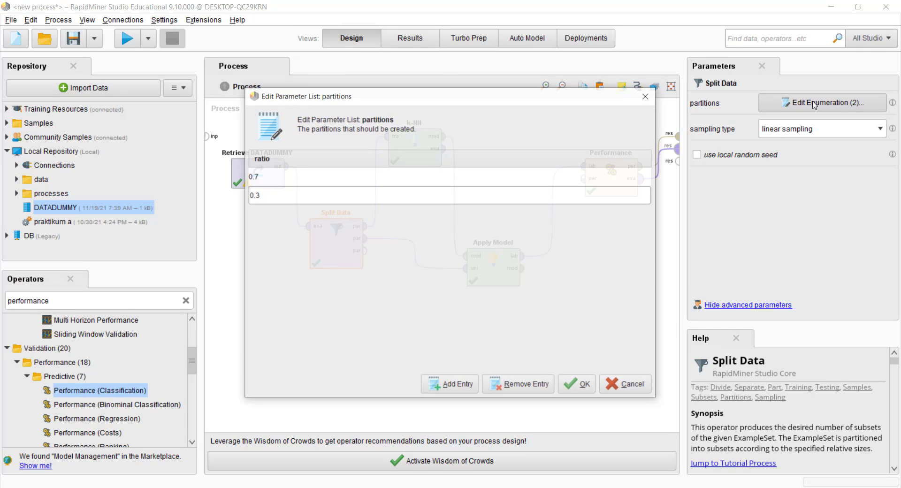
double_click(414, 178)
text(9)
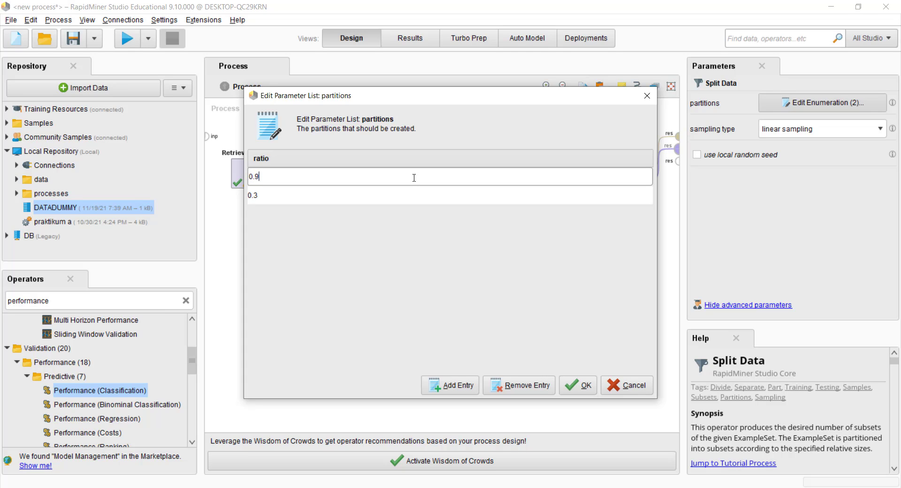
double_click(395, 196)
key(BackSpace)
text(1)
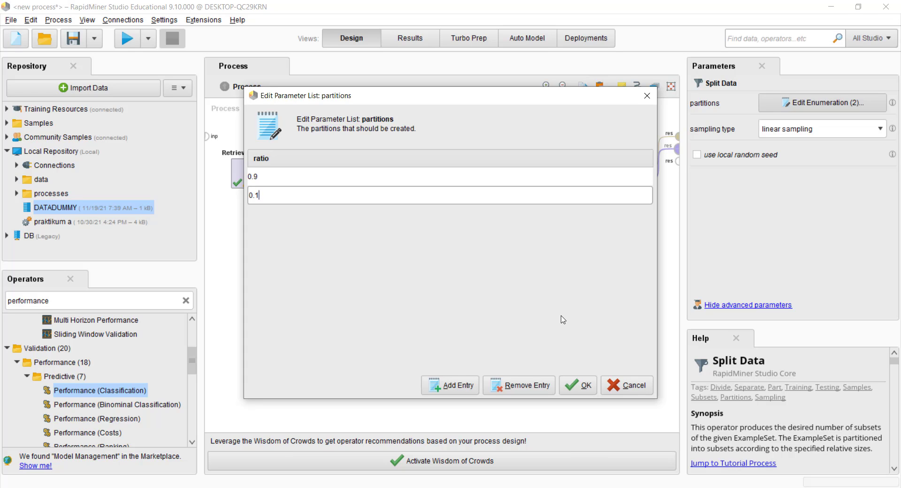
click(576, 385)
click(600, 283)
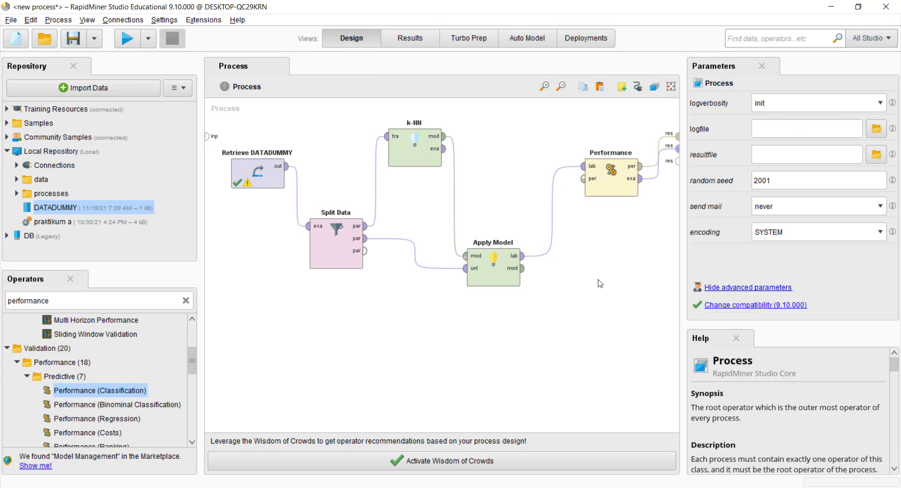
click(127, 38)
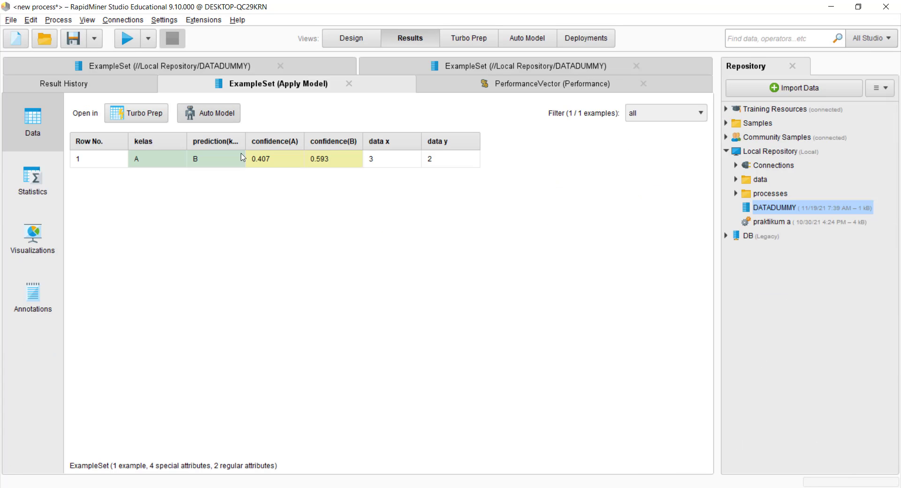